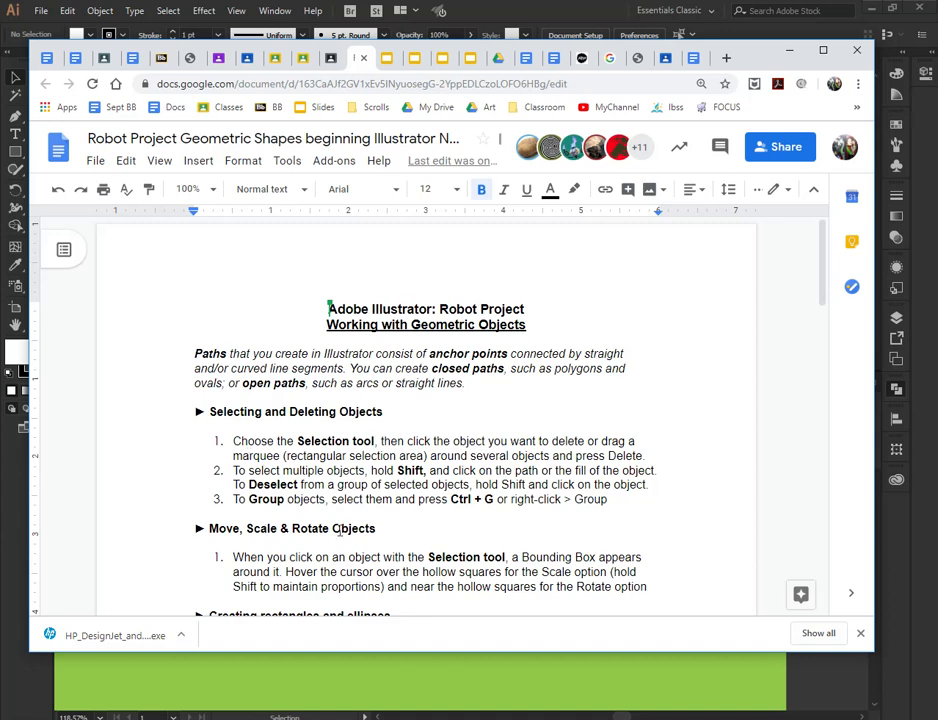
- Read through the robot project instructions from the selection basics down to the assignment paragraph
{"action": "scroll", "coordinate": [339, 532], "scroll_direction": "down", "scroll_amount": 3}
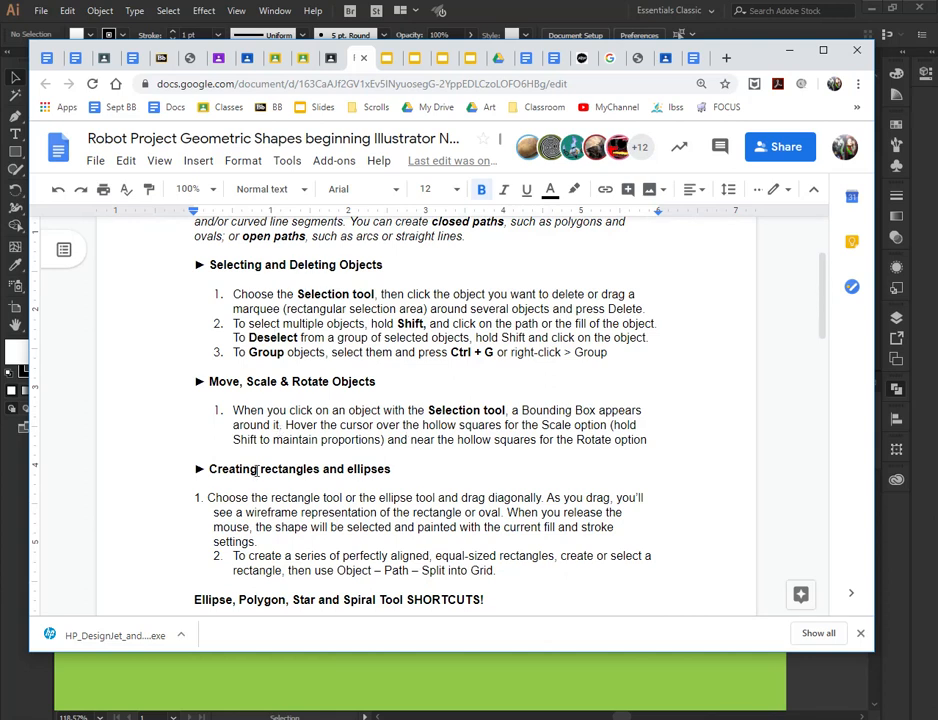
{"action": "scroll", "coordinate": [344, 474], "scroll_direction": "down", "scroll_amount": 4}
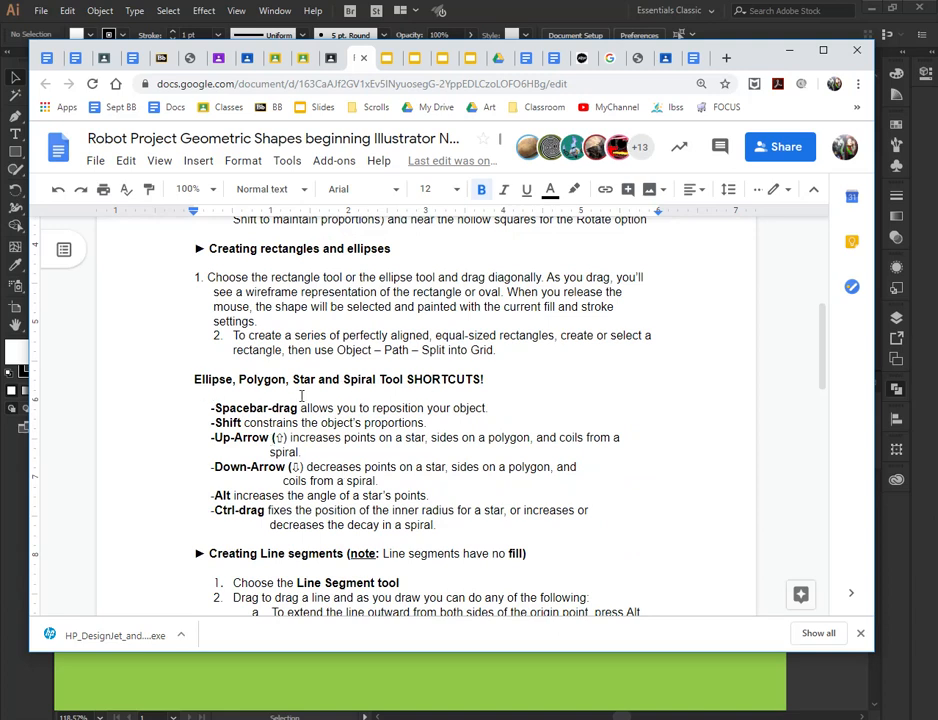
{"action": "scroll", "coordinate": [301, 396], "scroll_direction": "down", "scroll_amount": 9}
{"action": "scroll", "coordinate": [403, 400], "scroll_direction": "down", "scroll_amount": 7}
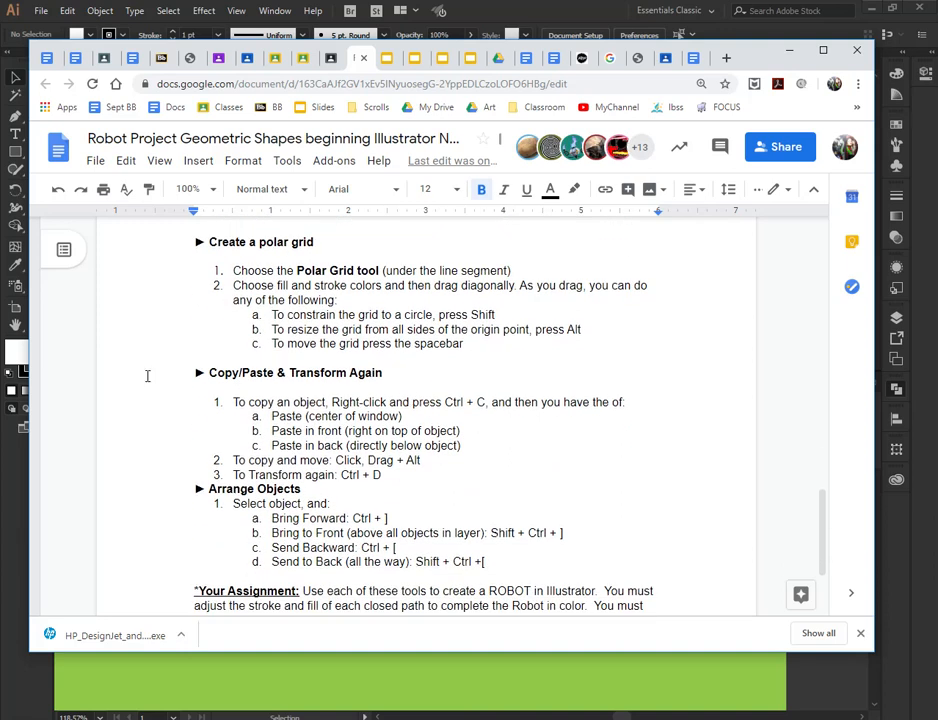
{"action": "scroll", "coordinate": [420, 417], "scroll_direction": "down", "scroll_amount": 2}
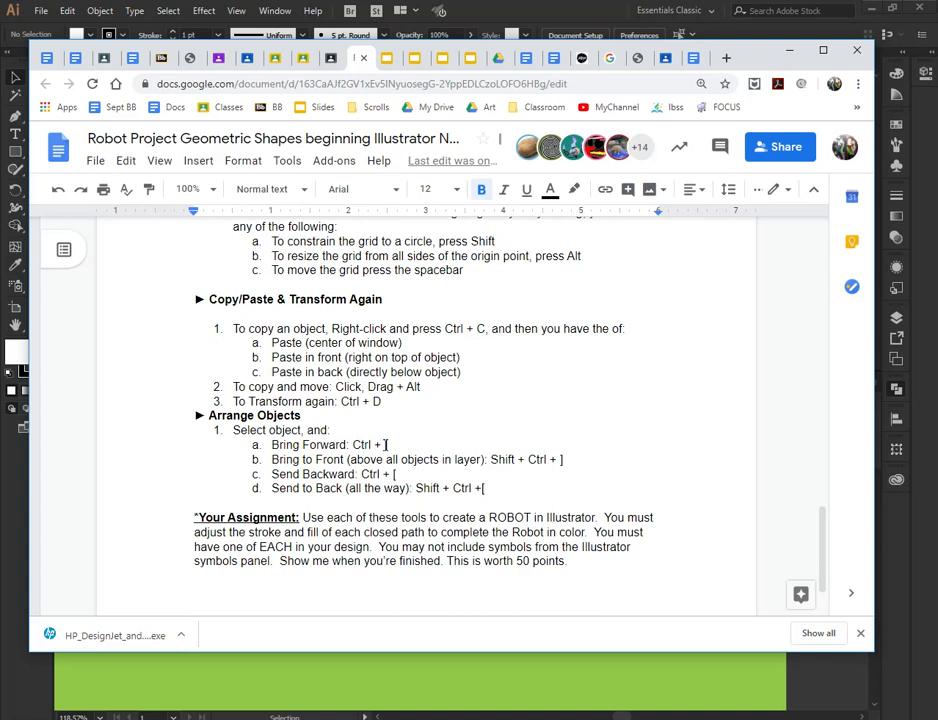
- Switch to Illustrator and examine the finished robot's construction in outline view, returning to the preview display
{"action": "left_click", "coordinate": [519, 687]}
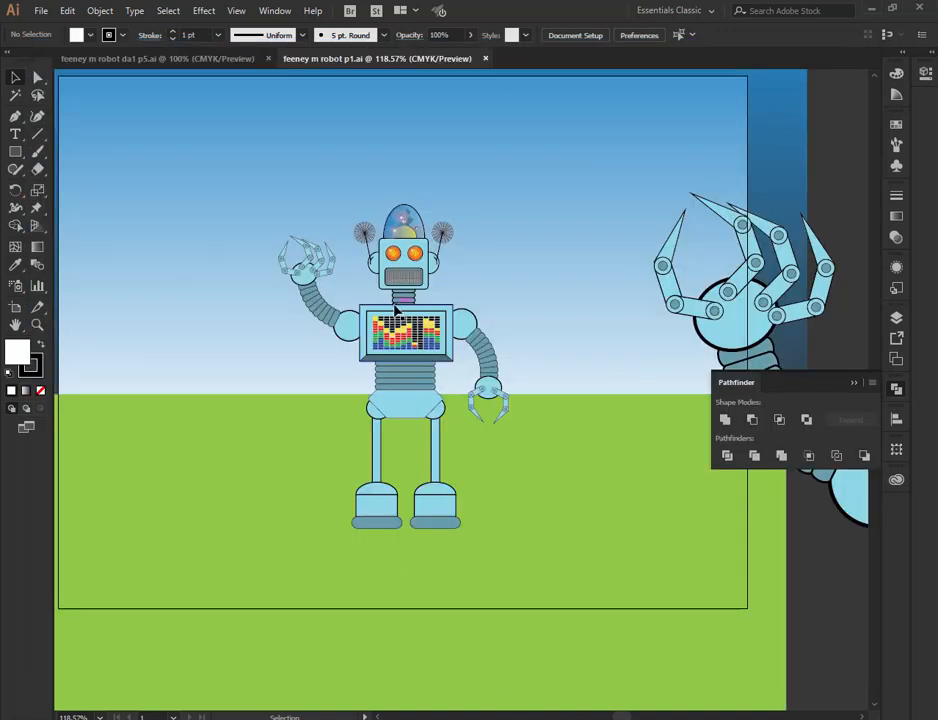
{"action": "scroll", "coordinate": [396, 312], "scroll_direction": "up", "scroll_amount": 3}
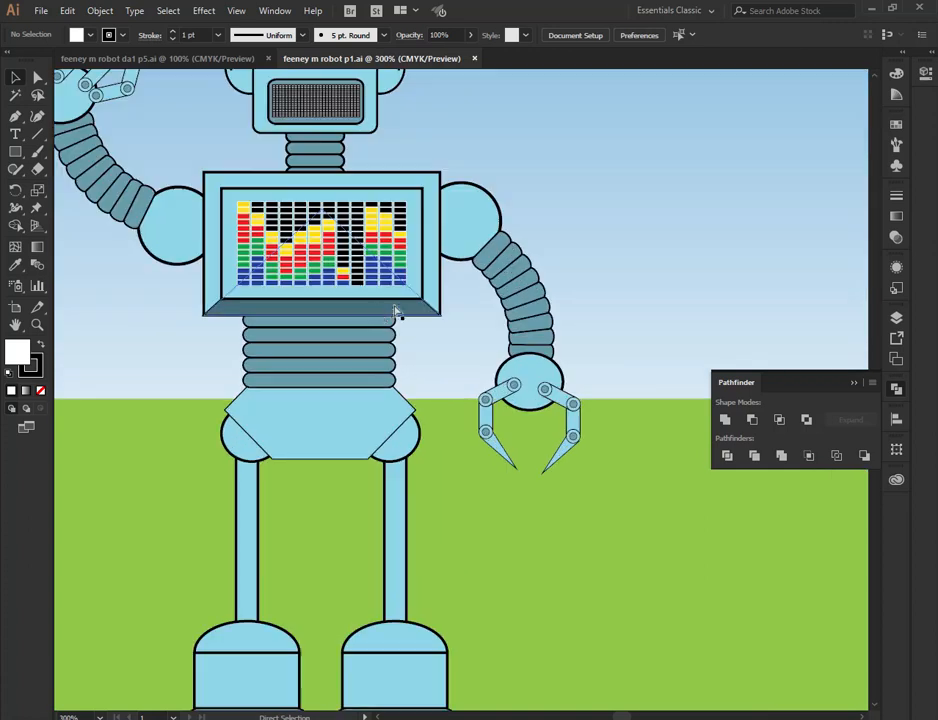
{"action": "scroll", "coordinate": [381, 313], "scroll_direction": "up", "scroll_amount": 5}
{"action": "left_click_drag", "start_coordinate": [359, 274], "coordinate": [506, 295]}
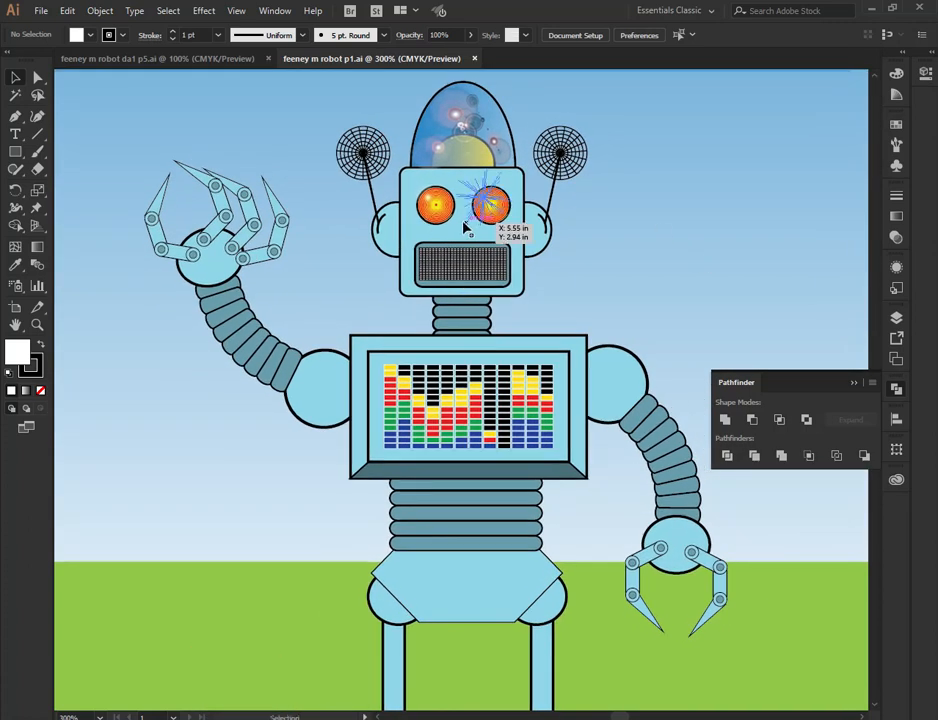
{"action": "key", "text": "ctrl+y"}
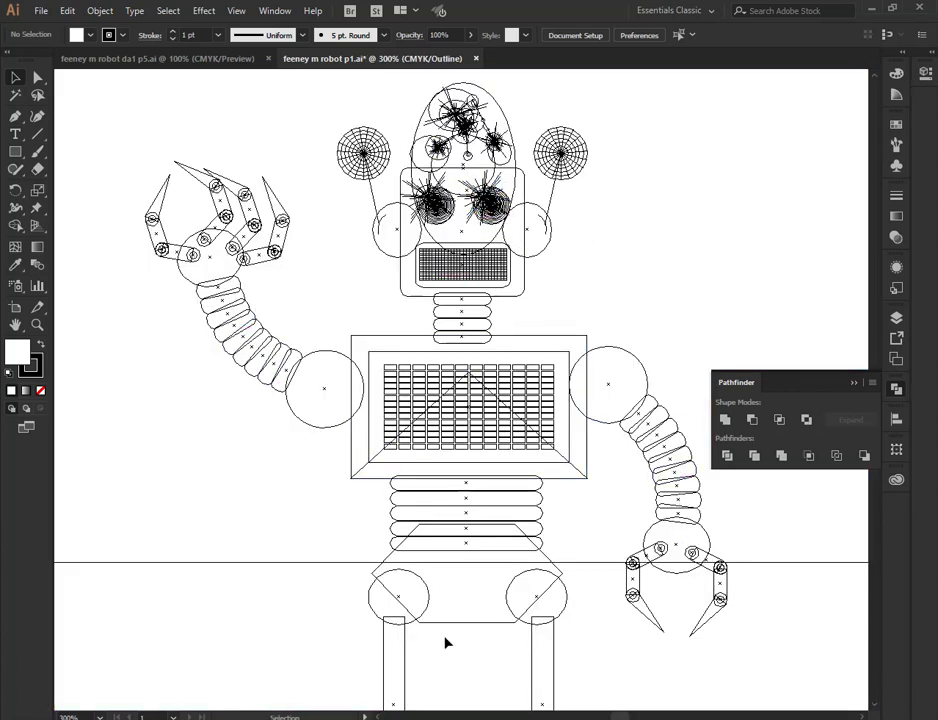
{"action": "left_click", "coordinate": [372, 593]}
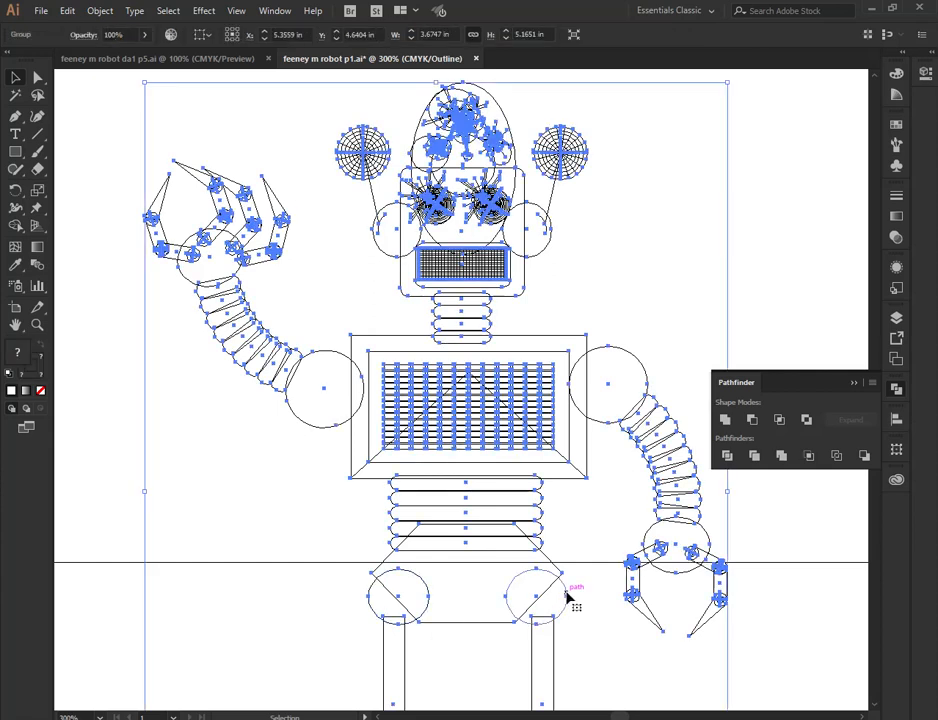
{"action": "key", "text": "ctrl+y"}
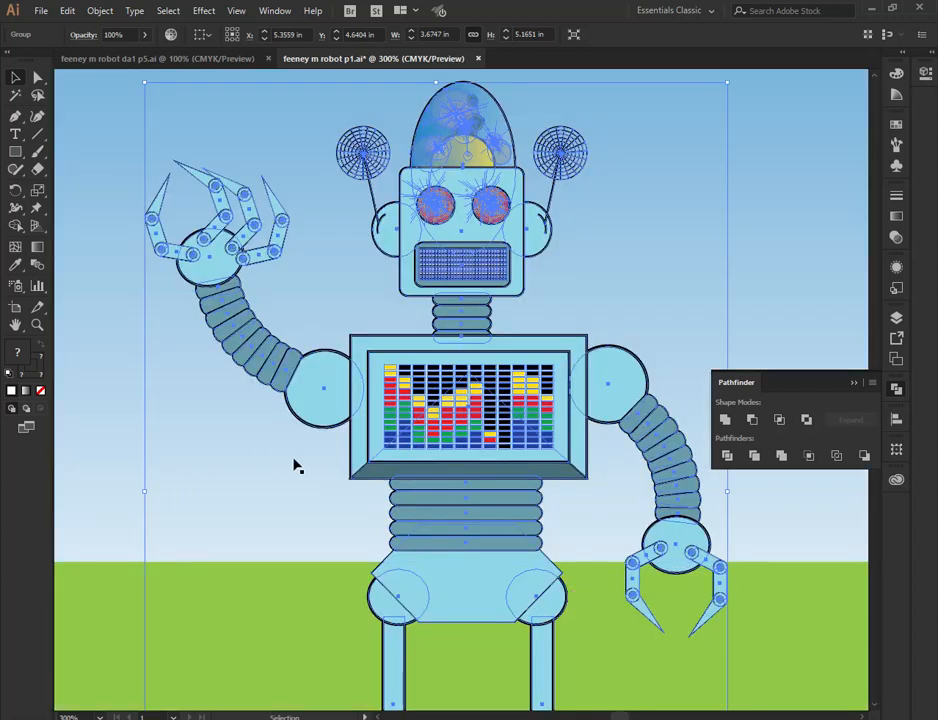
{"action": "left_click", "coordinate": [505, 572]}
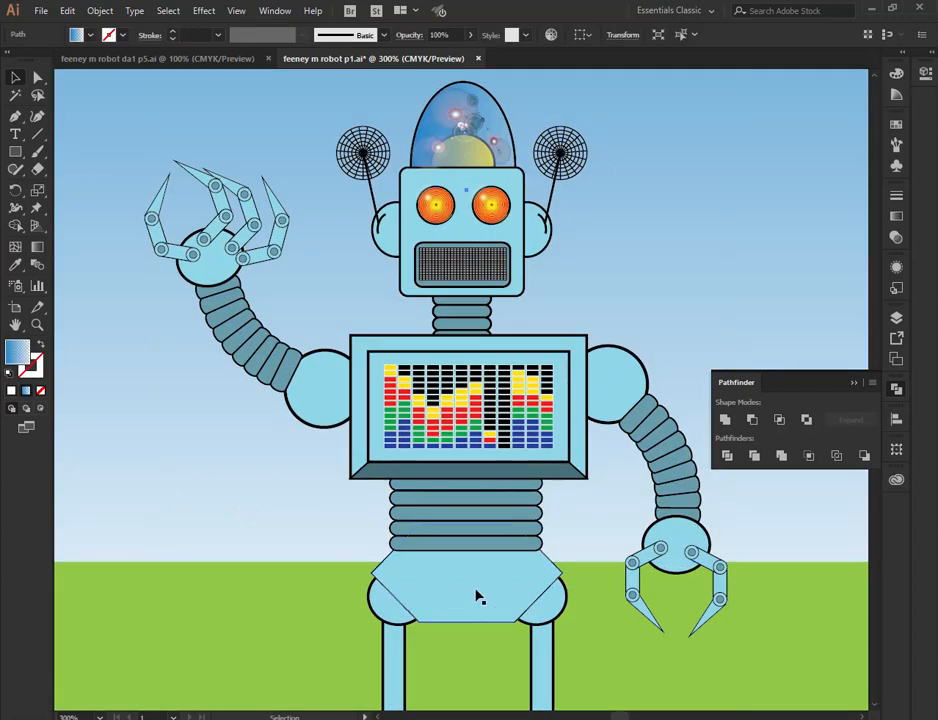
- Try to erase the part of the raised arm's shoulder circle that overlaps the chest, inside the isolated robot group
{"action": "scroll", "coordinate": [556, 517], "scroll_direction": "down", "scroll_amount": 1}
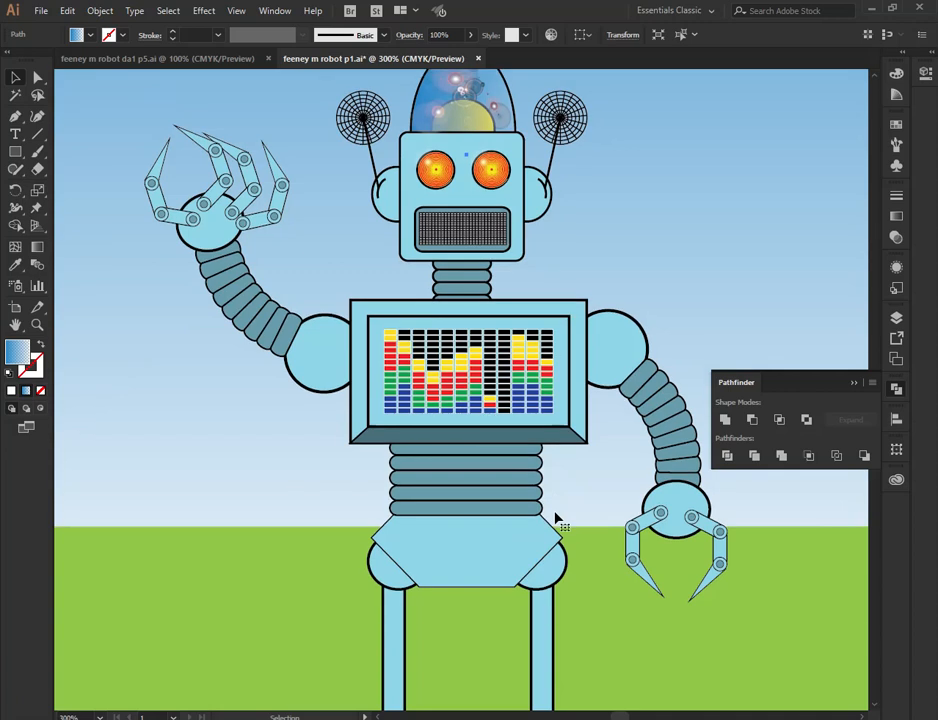
{"action": "scroll", "coordinate": [556, 517], "scroll_direction": "down", "scroll_amount": 2}
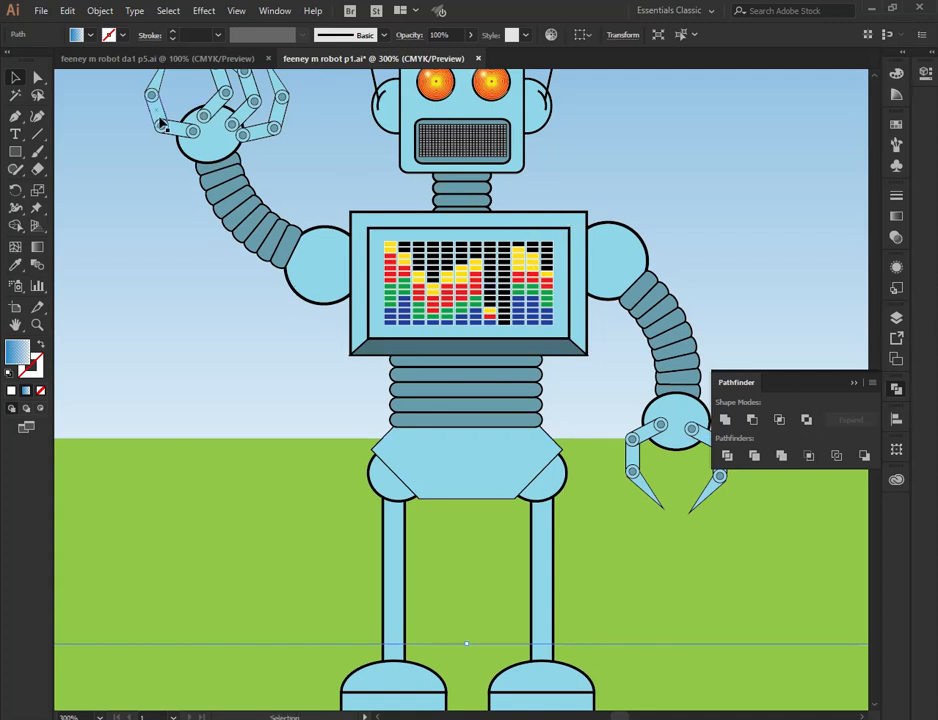
{"action": "left_click", "coordinate": [320, 270]}
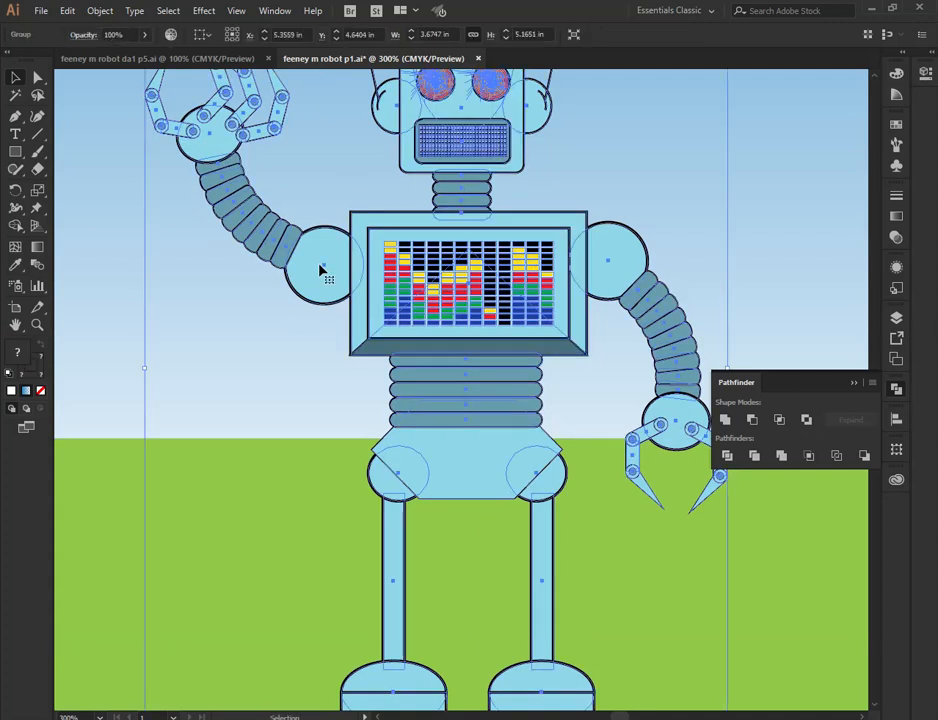
{"action": "double_click", "coordinate": [320, 270]}
{"action": "left_click", "coordinate": [320, 270]}
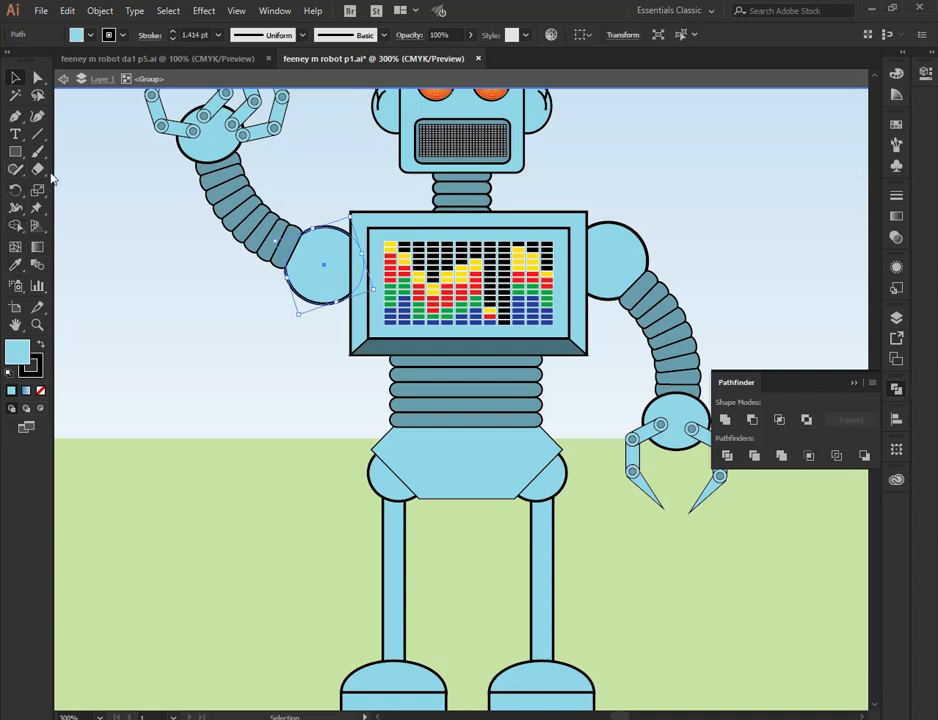
{"action": "left_click_drag", "start_coordinate": [37, 168], "coordinate": [62, 170]}
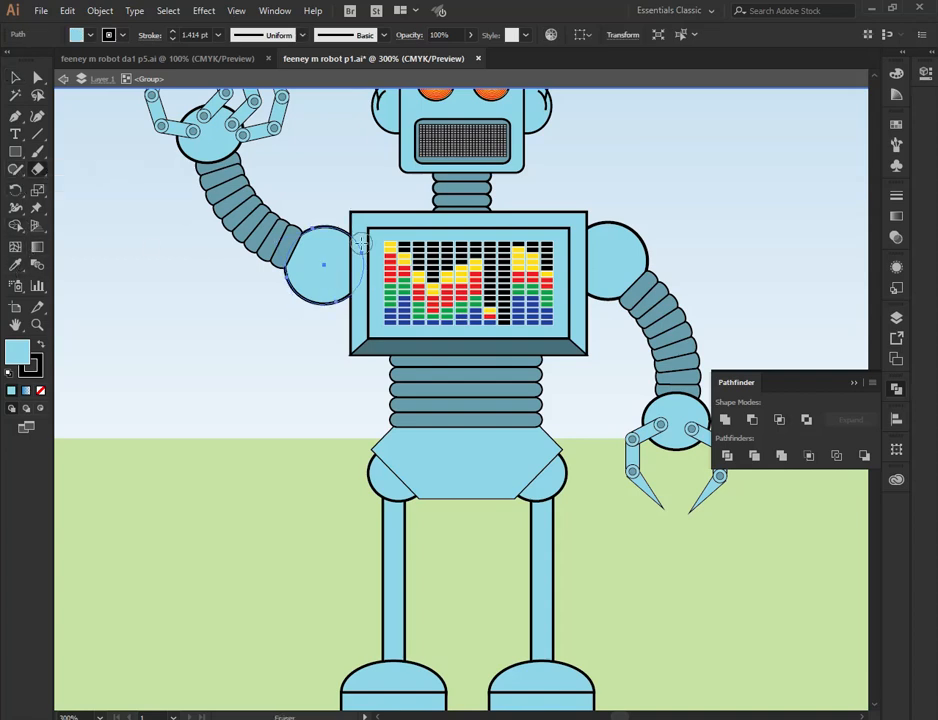
{"action": "left_click_drag", "start_coordinate": [362, 234], "coordinate": [362, 295]}
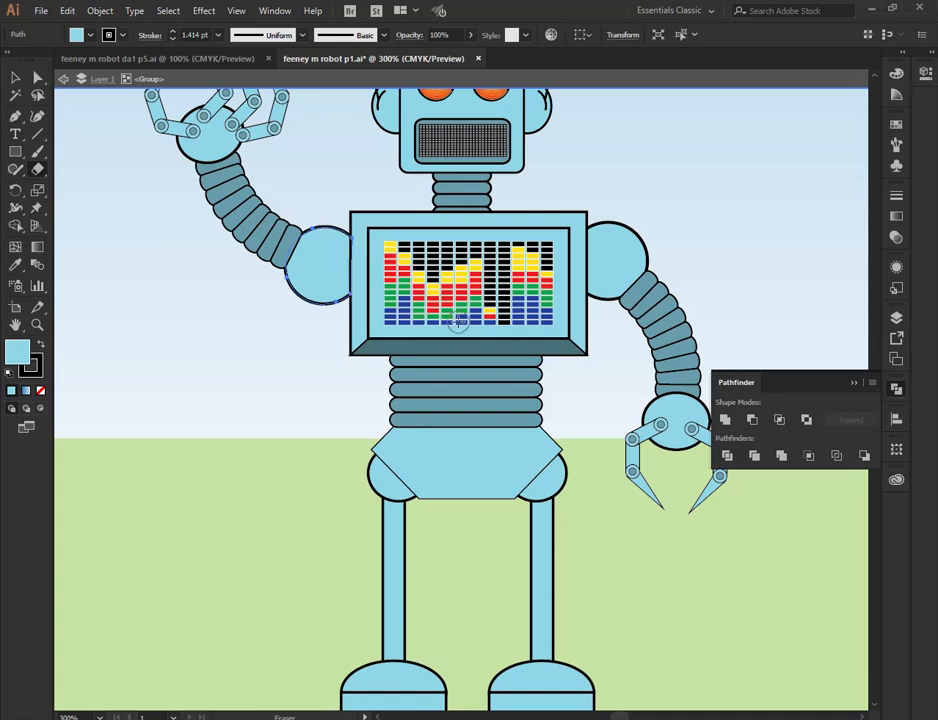
{"action": "left_click", "coordinate": [15, 77]}
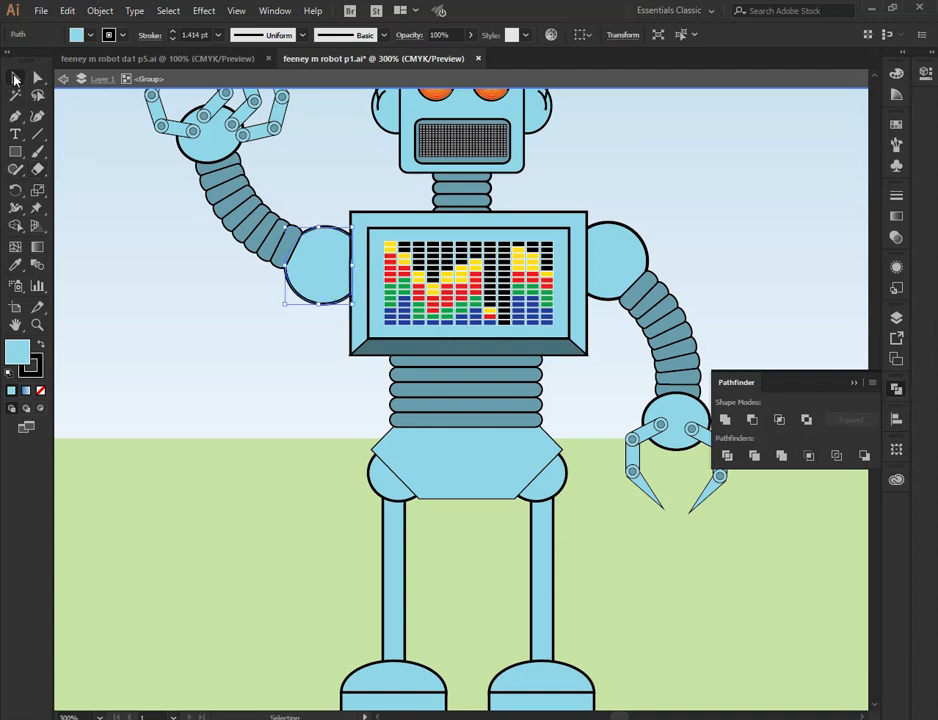
{"action": "left_click", "coordinate": [108, 153]}
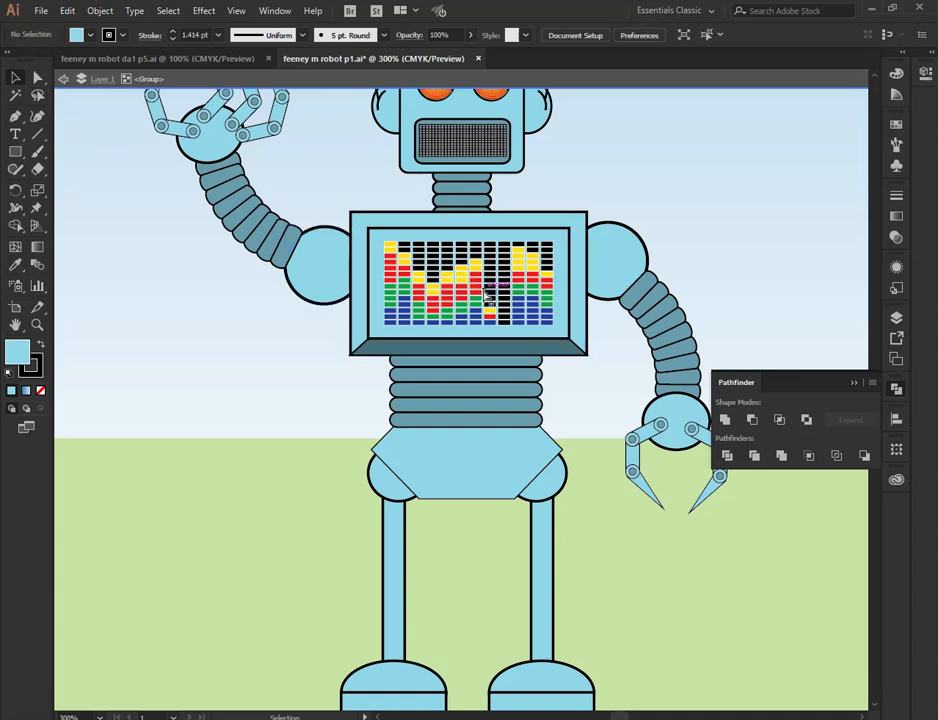
- Try to move the dark bevel shape out from behind the chest screen, and undo the move
{"action": "left_click", "coordinate": [332, 287]}
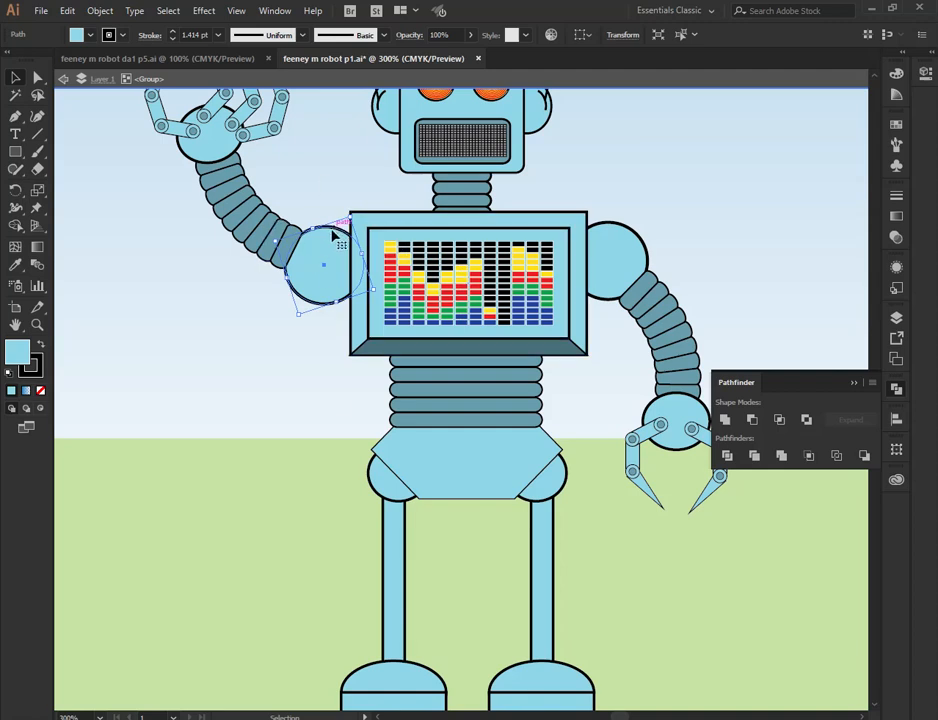
{"action": "left_click", "coordinate": [562, 352]}
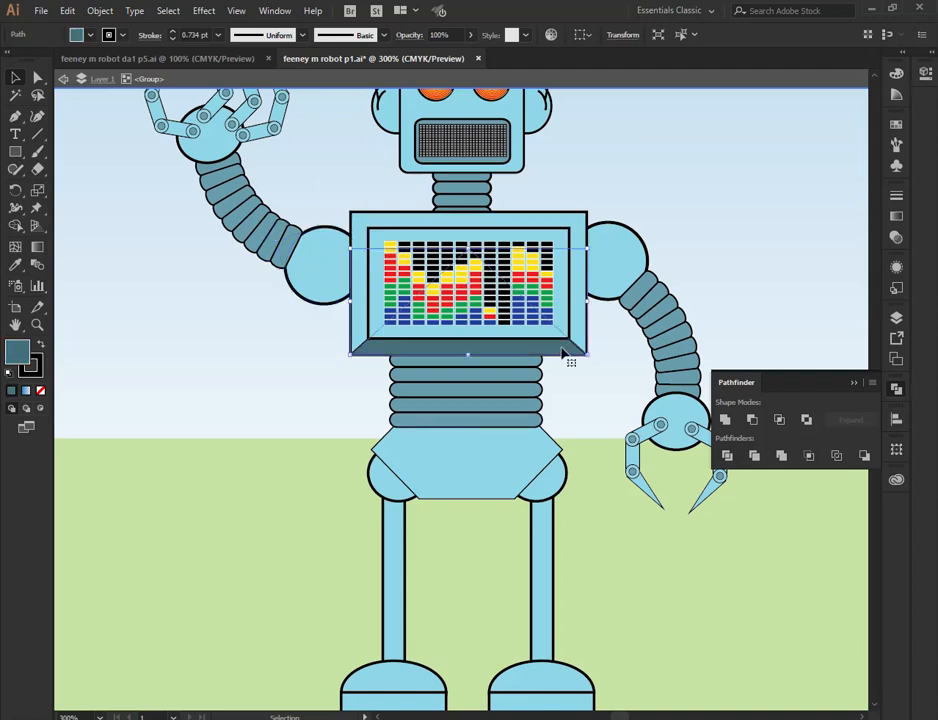
{"action": "left_click_drag", "start_coordinate": [562, 352], "coordinate": [200, 352]}
{"action": "key", "text": "ctrl+z"}
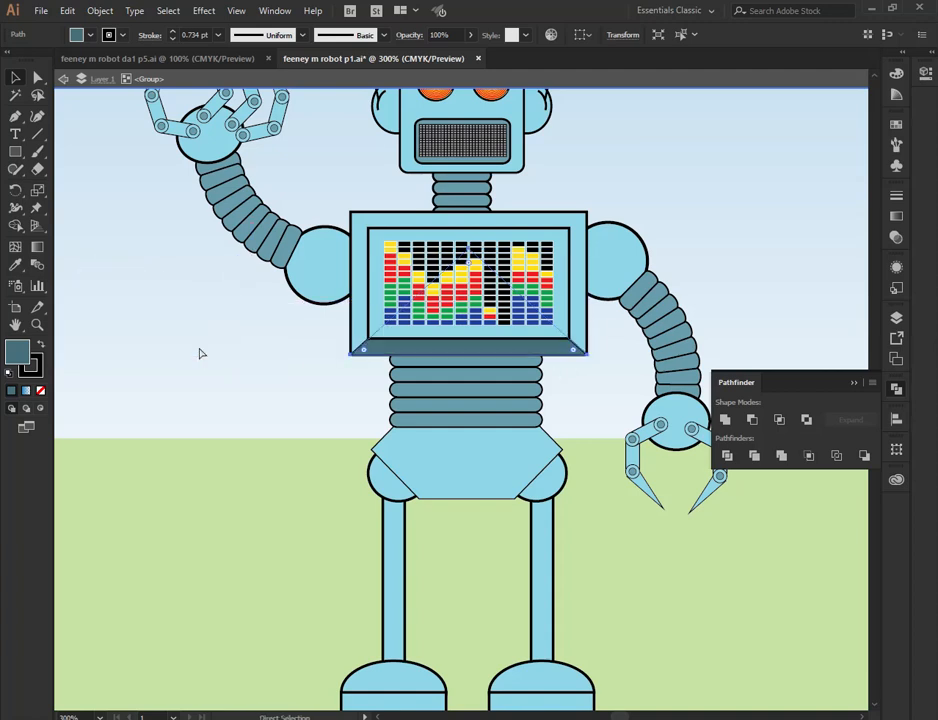
{"action": "left_click", "coordinate": [753, 210]}
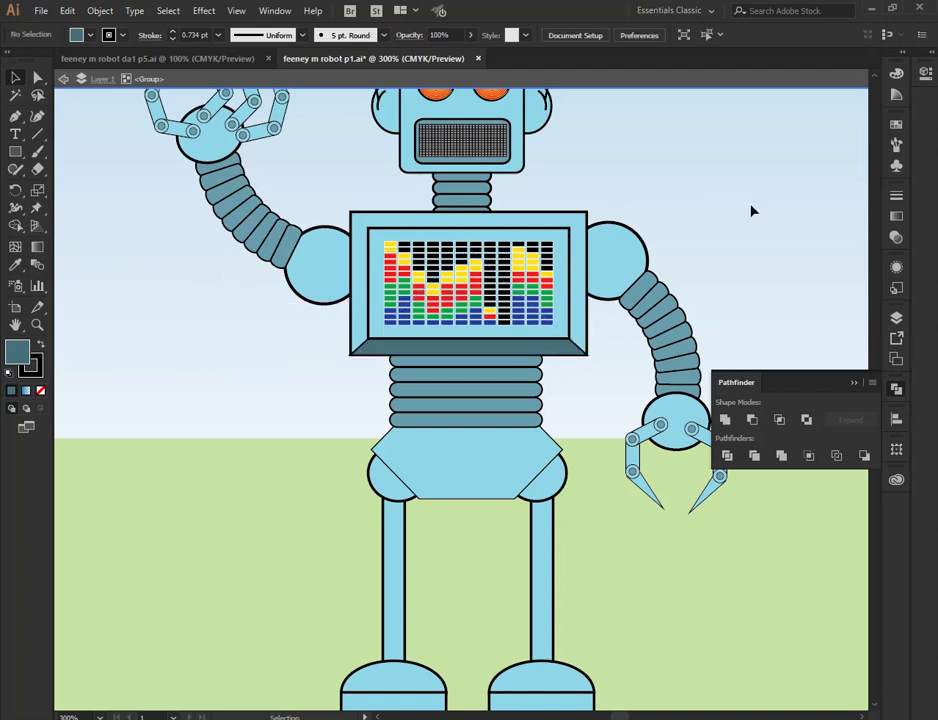
- Select the robot's lowered arm group and look over the head and raised claw
{"action": "left_click", "coordinate": [640, 297]}
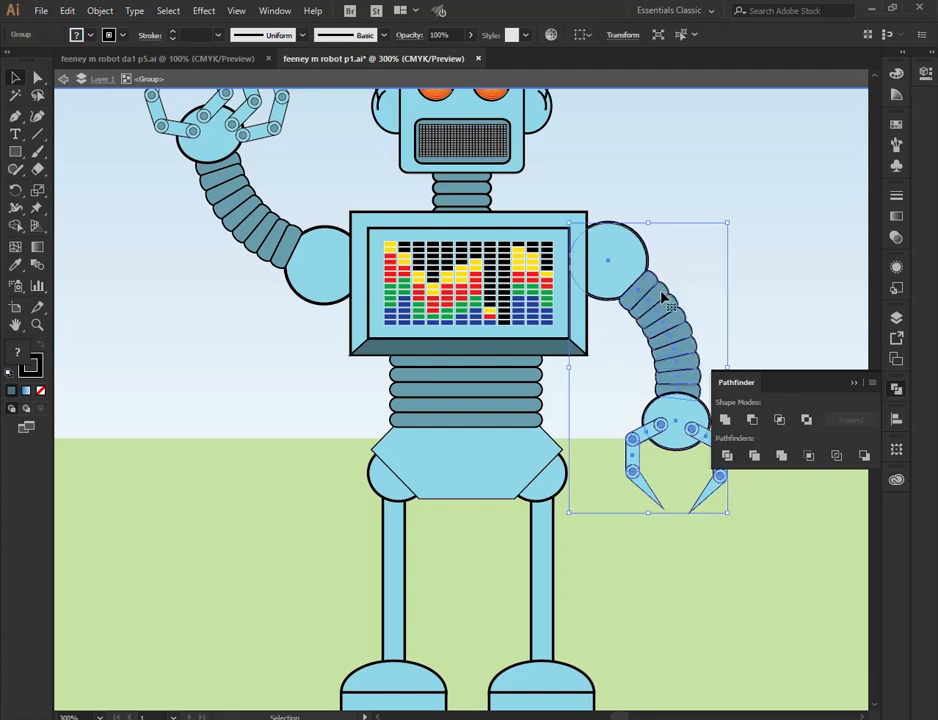
{"action": "scroll", "coordinate": [392, 310], "scroll_direction": "up", "scroll_amount": 8}
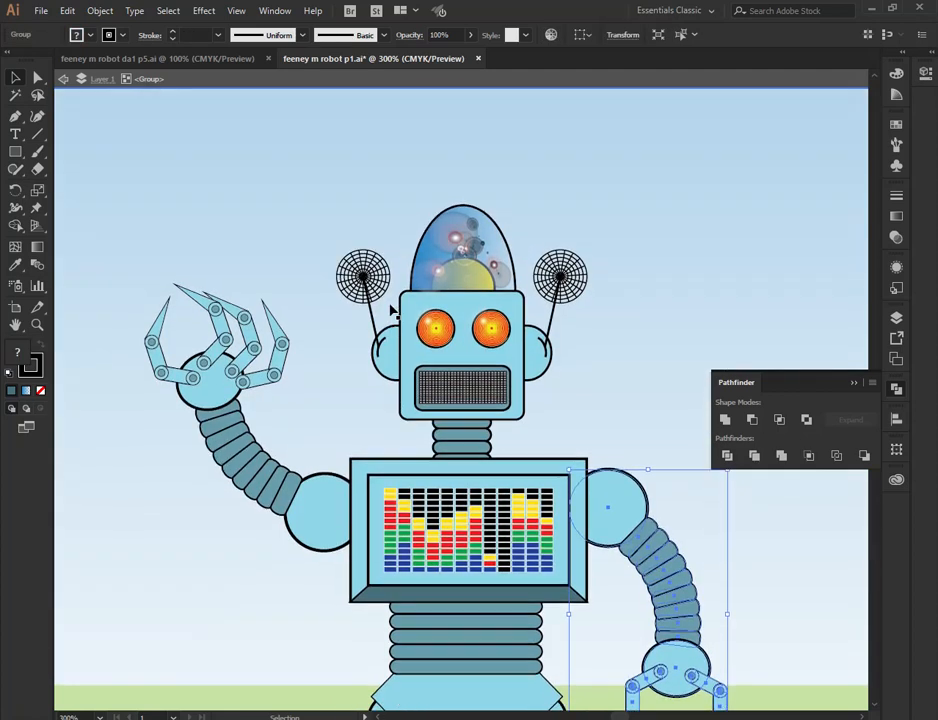
{"action": "scroll", "coordinate": [392, 311], "scroll_direction": "up", "scroll_amount": 1}
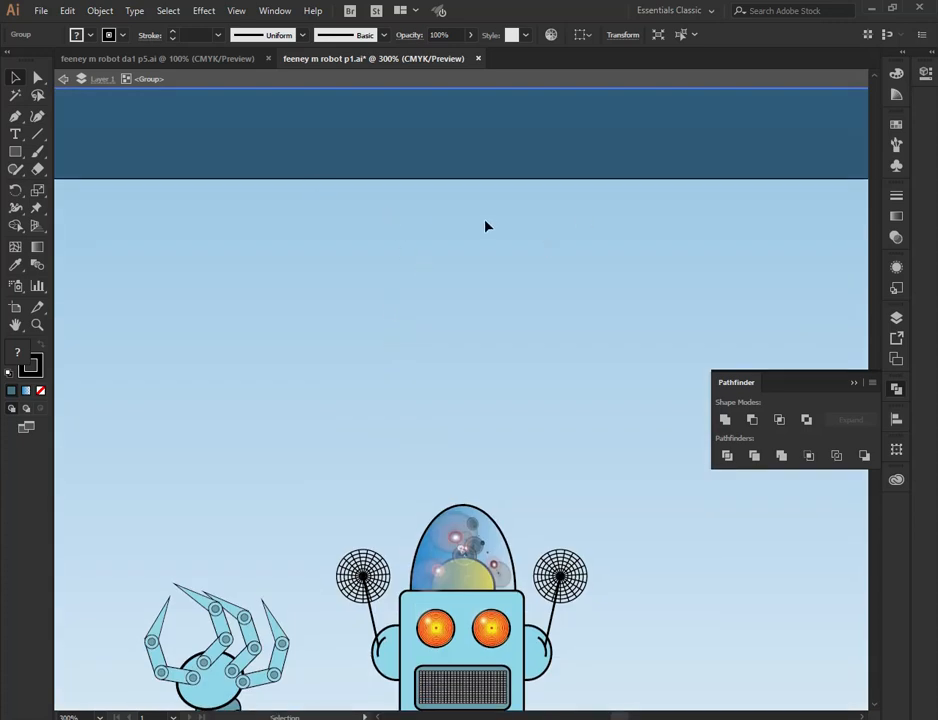
- Create a new portrait Letter document of 8.5 x 11 in with one artboard
{"action": "key", "text": "ctrl+n"}
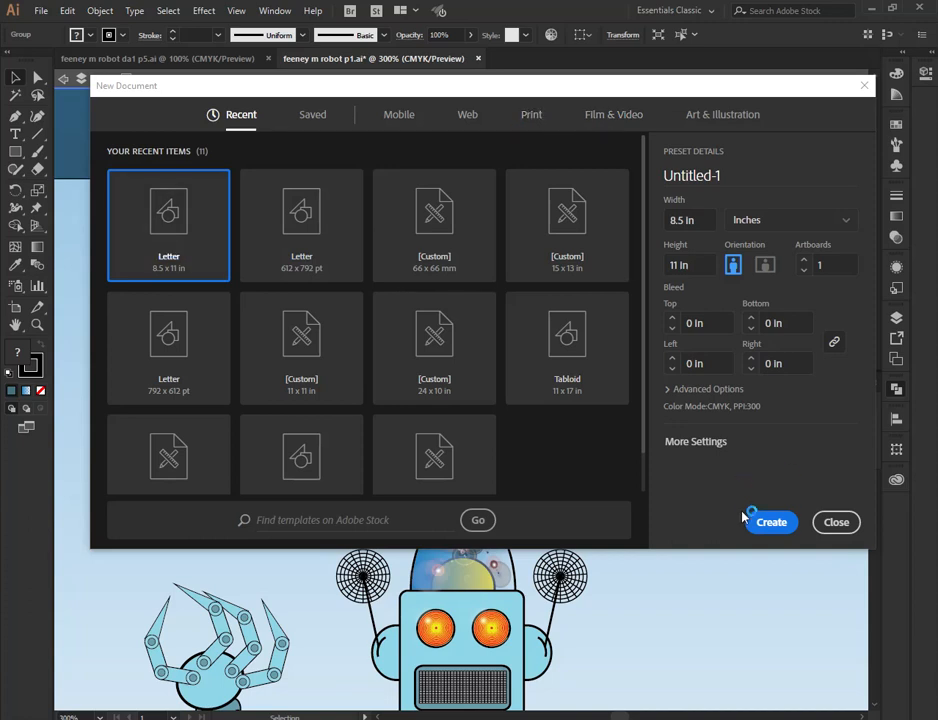
{"action": "left_click", "coordinate": [770, 523]}
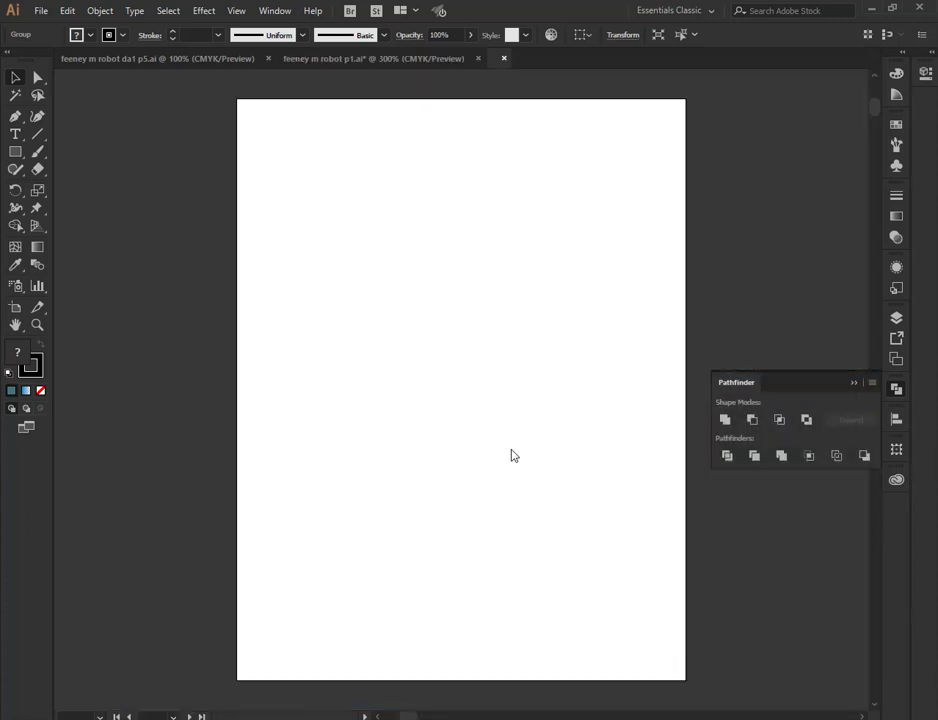
- Detach the rectangle and line segment tool groups as floating palettes over the artboard, and collapse the Pathfinder palette
{"action": "left_click", "coordinate": [16, 154]}
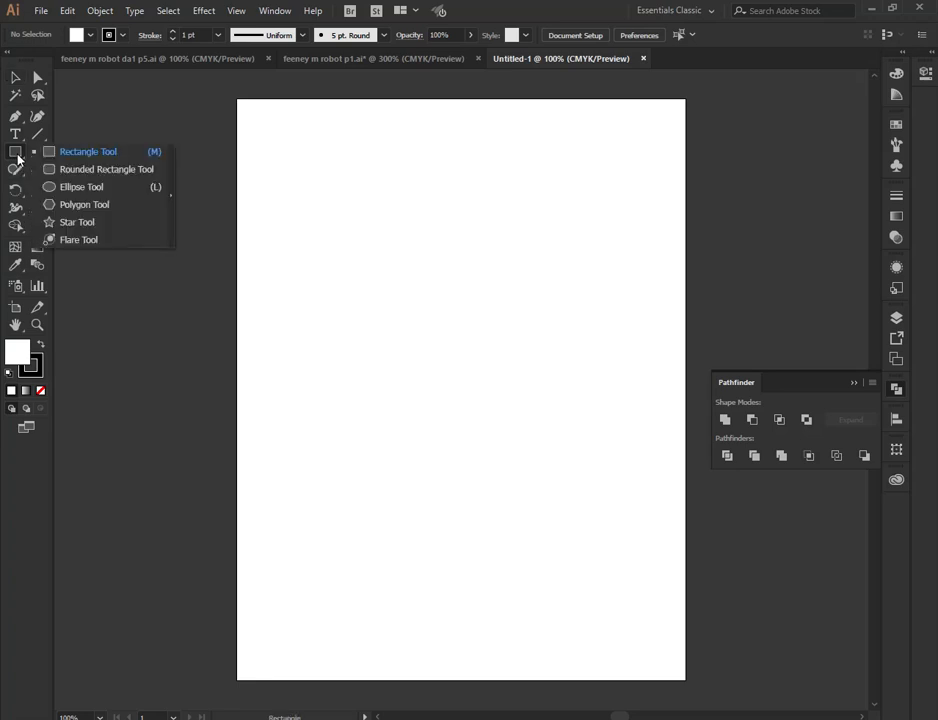
{"action": "left_click", "coordinate": [172, 183]}
{"action": "left_click_drag", "start_coordinate": [80, 168], "coordinate": [308, 118]}
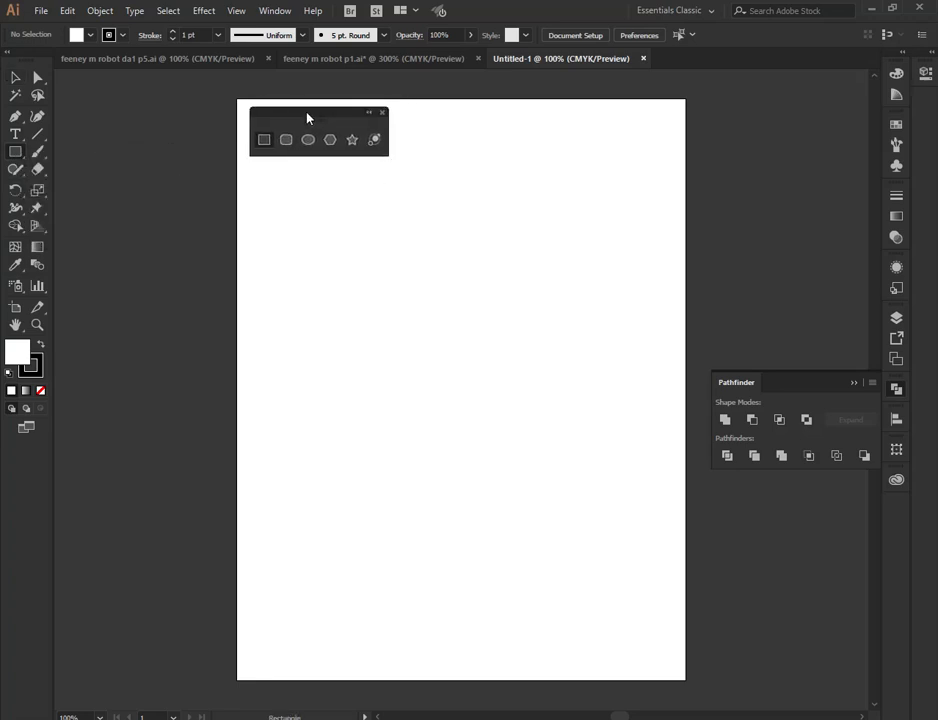
{"action": "left_click", "coordinate": [37, 134]}
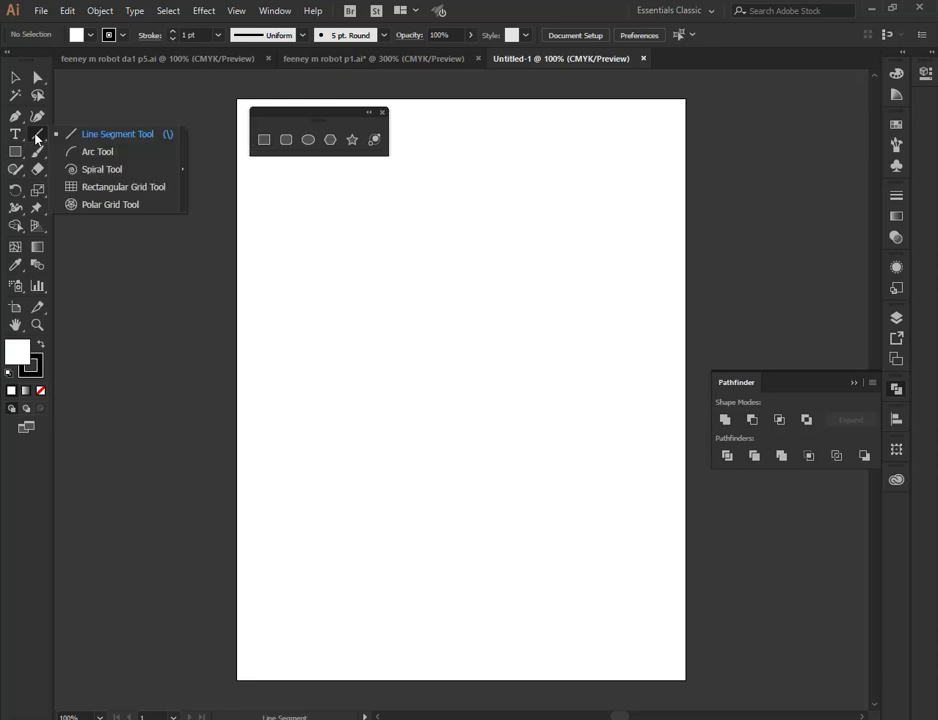
{"action": "left_click", "coordinate": [184, 159]}
{"action": "left_click_drag", "start_coordinate": [59, 147], "coordinate": [277, 166]}
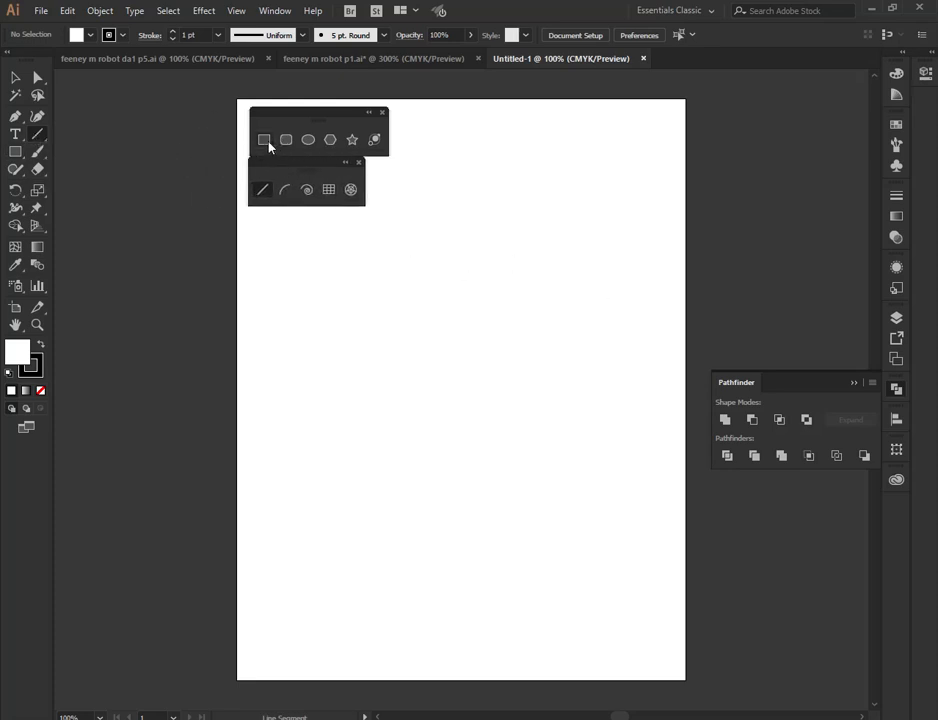
{"action": "left_click", "coordinate": [852, 383]}
- Delete the stray line drawn beside the artboard and draw an unfilled rectangle slightly larger than the artboard around it
{"action": "left_click_drag", "start_coordinate": [210, 89], "coordinate": [168, 576]}
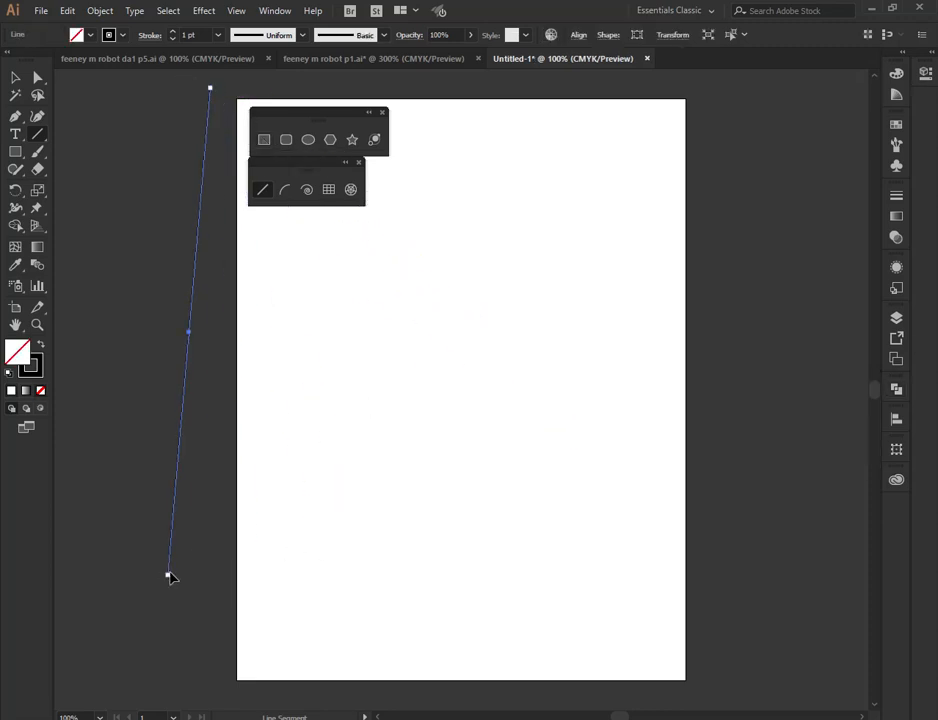
{"action": "key", "text": "Delete"}
{"action": "left_click", "coordinate": [264, 139]}
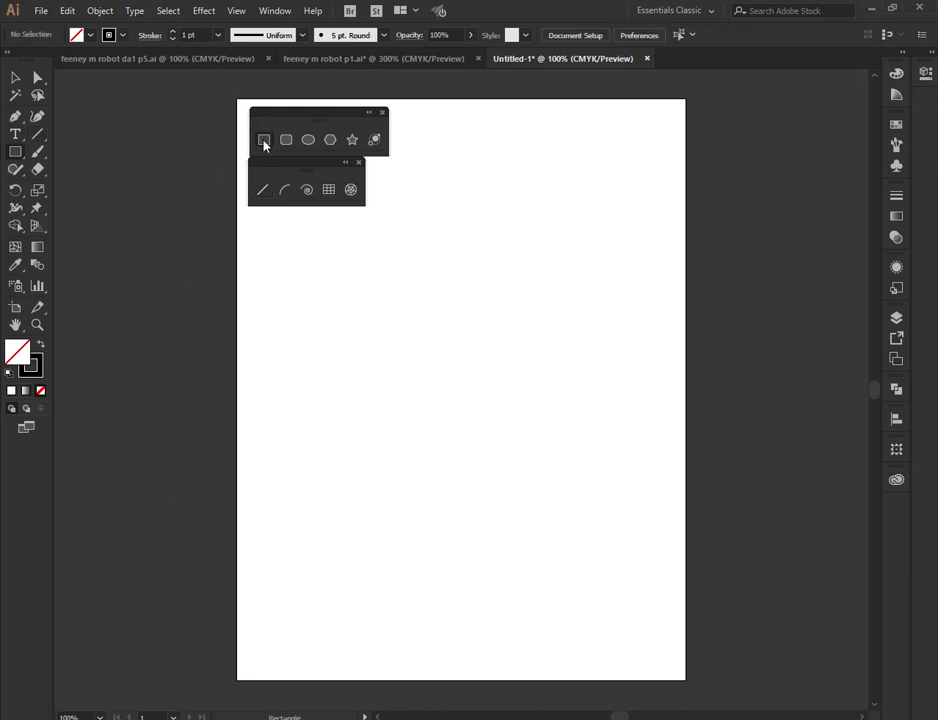
{"action": "left_click_drag", "start_coordinate": [204, 80], "coordinate": [708, 689]}
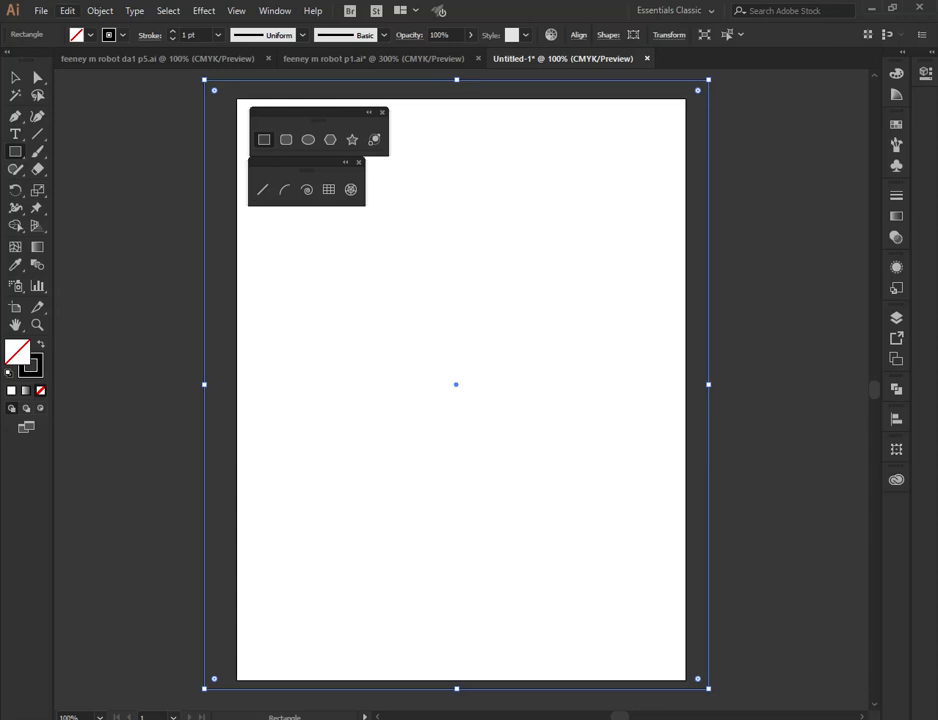
- Fill the rectangle around the artboard with a CMYK-style blue swatch and soften it to a muted light blue in the color picker
{"action": "left_click", "coordinate": [90, 36]}
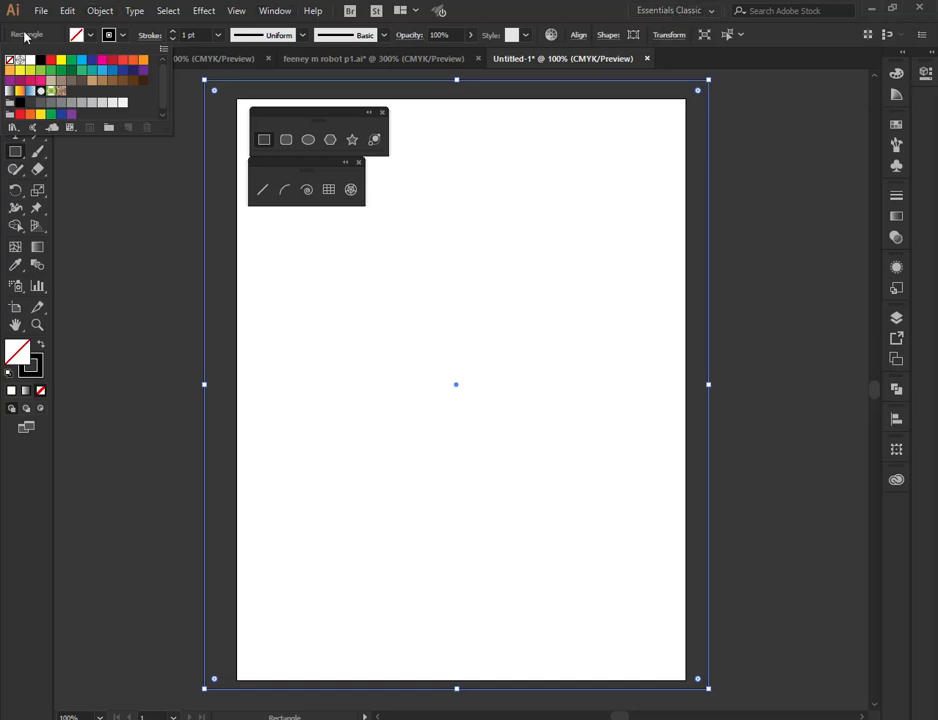
{"action": "left_click", "coordinate": [101, 74]}
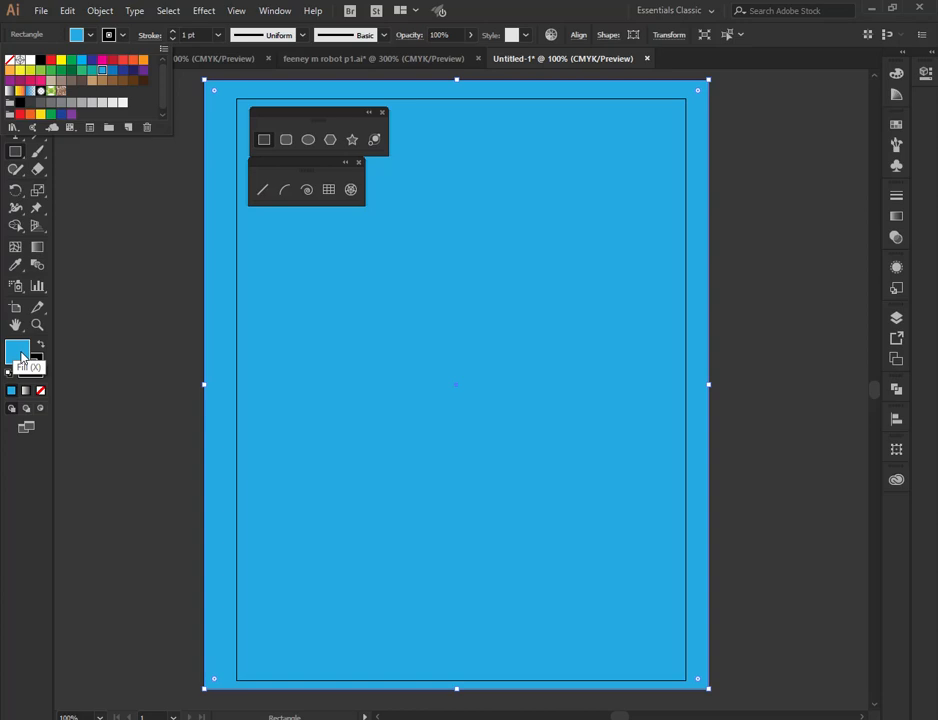
{"action": "double_click", "coordinate": [18, 352]}
{"action": "left_click", "coordinate": [107, 93]}
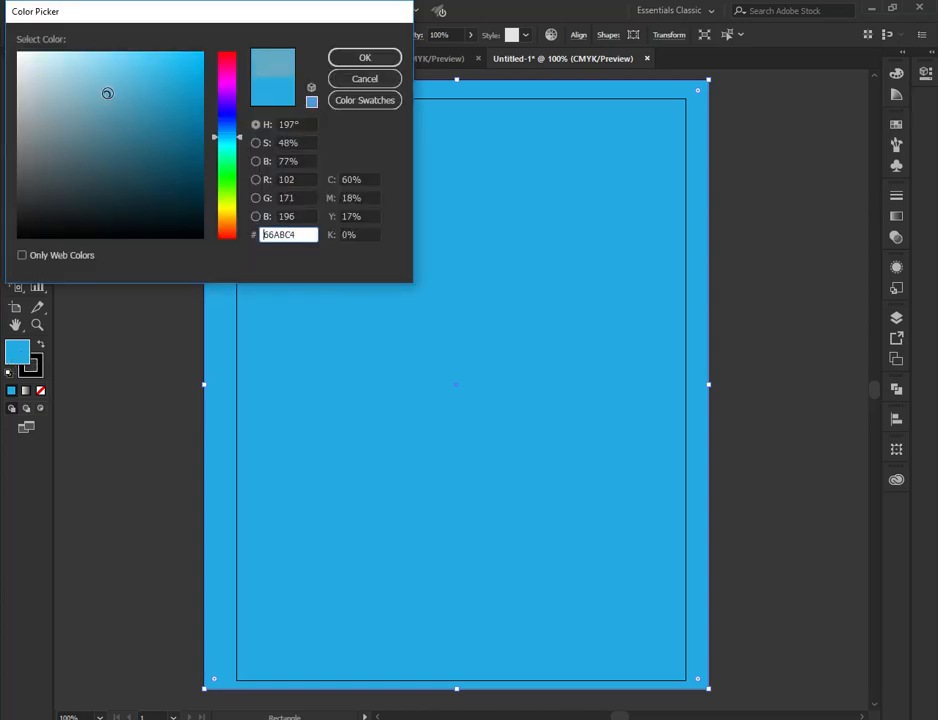
{"action": "left_click", "coordinate": [98, 77]}
{"action": "left_click", "coordinate": [380, 57]}
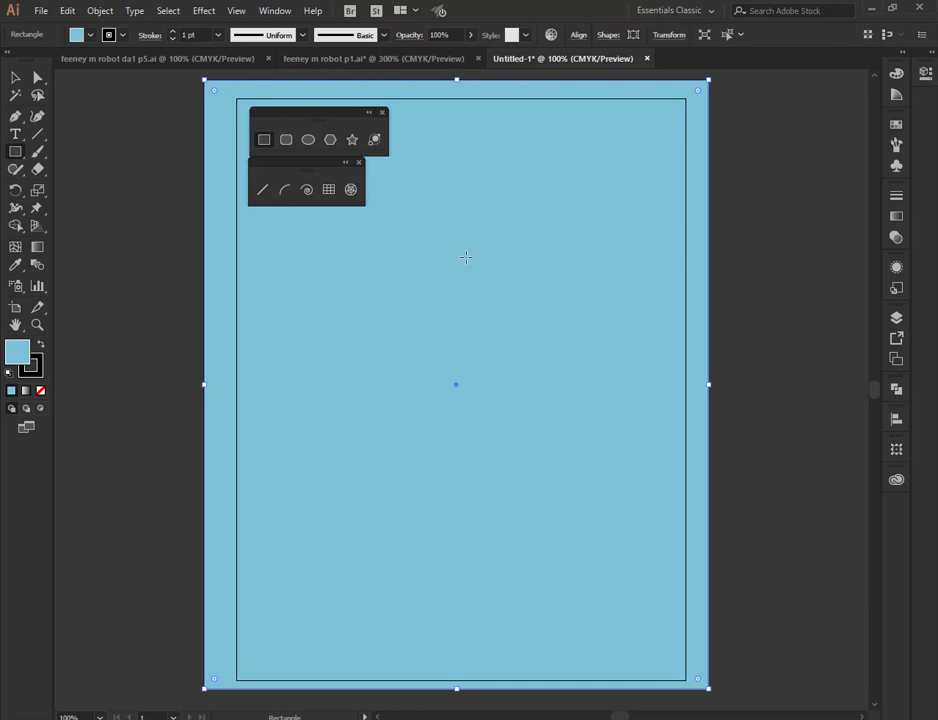
- Draw a rectangle wider than the artboard across its lower part and fill it with medium green as the ground
{"action": "mouse_move", "coordinate": [120, 425]}
{"action": "left_mouse_down"}
{"action": "mouse_move", "coordinate": [503, 613]}
{"action": "mouse_move", "coordinate": [764, 691]}
{"action": "mouse_move", "coordinate": [766, 650]}
{"action": "left_mouse_up"}
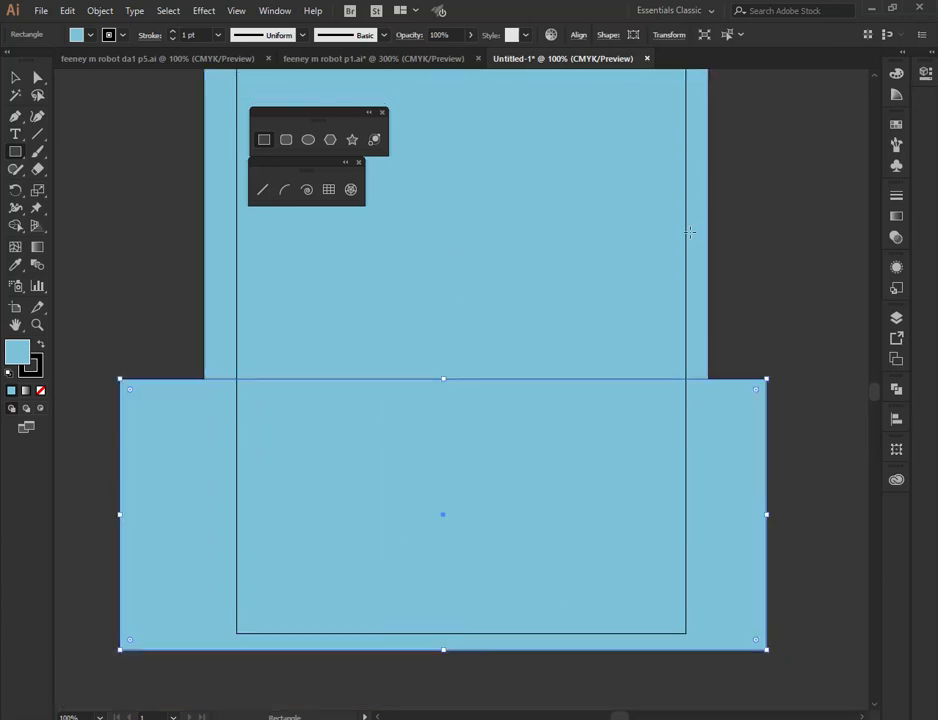
{"action": "scroll", "coordinate": [681, 337], "scroll_direction": "up", "scroll_amount": 3}
{"action": "scroll", "coordinate": [700, 300], "scroll_direction": "down", "scroll_amount": 1}
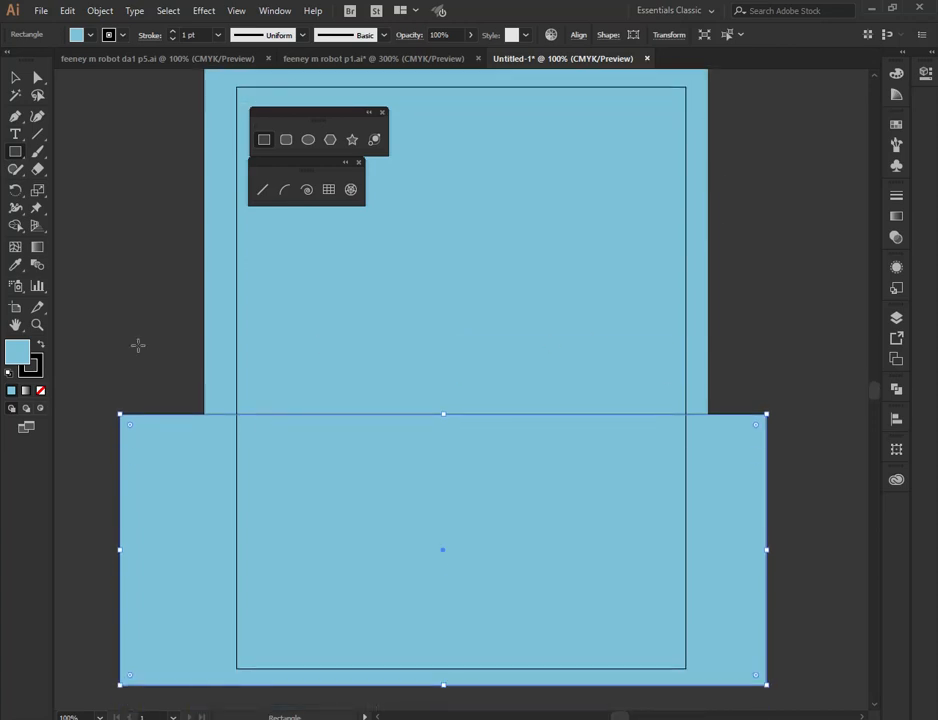
{"action": "left_click", "coordinate": [89, 35]}
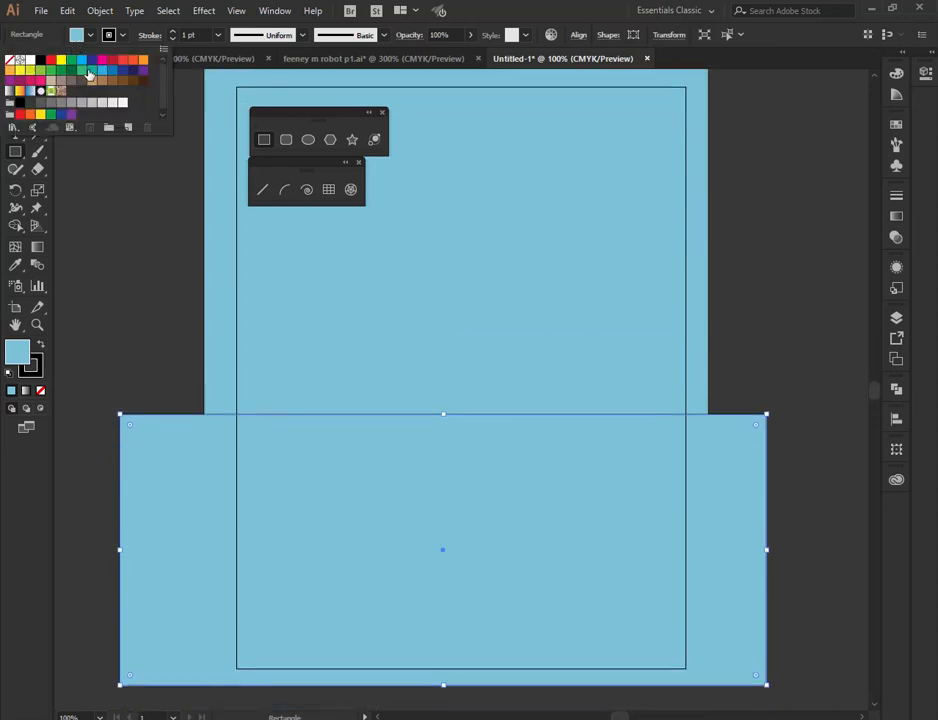
{"action": "left_click", "coordinate": [82, 72]}
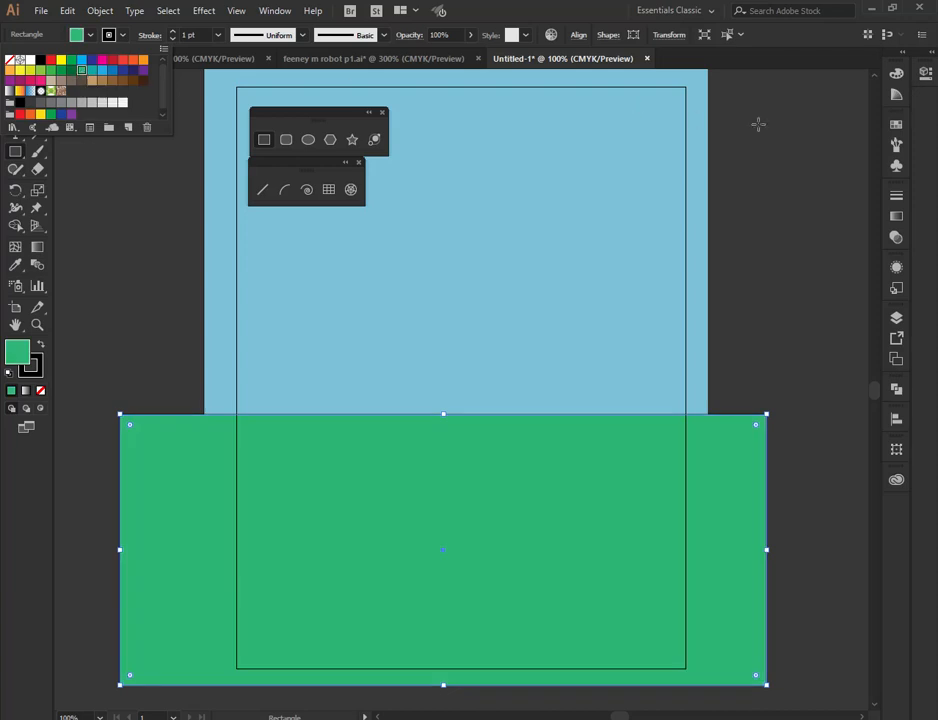
{"action": "left_click", "coordinate": [810, 142]}
- Select both background rectangles, expand Layer 1 in the layers list, and lock the green rectangle
{"action": "left_click", "coordinate": [15, 77]}
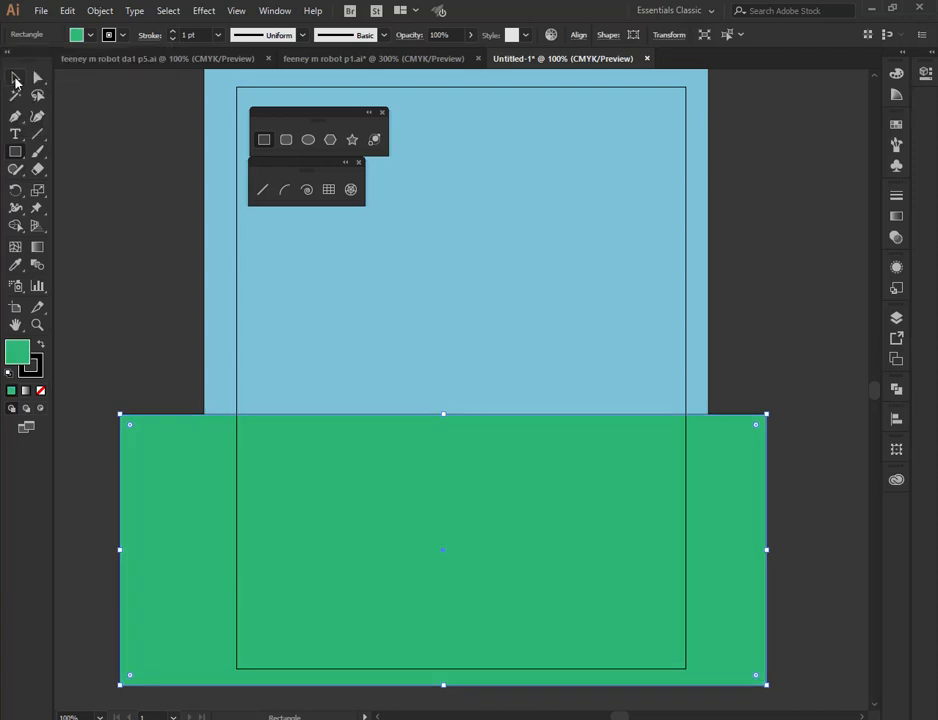
{"action": "left_click", "coordinate": [510, 320]}
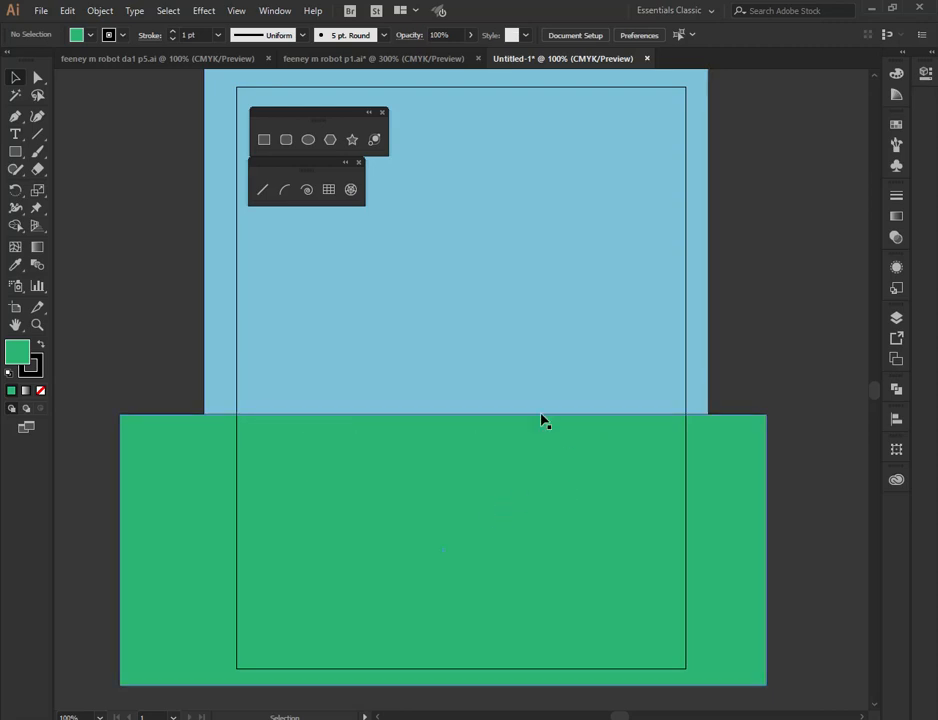
{"action": "left_click_drag", "start_coordinate": [98, 242], "coordinate": [460, 477]}
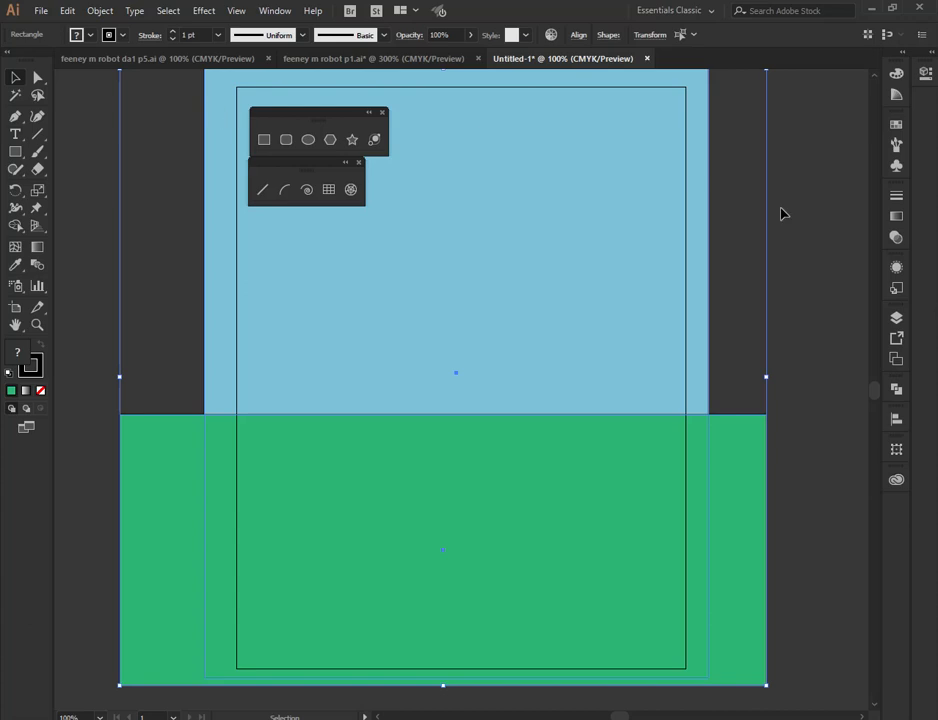
{"action": "left_click", "coordinate": [896, 317]}
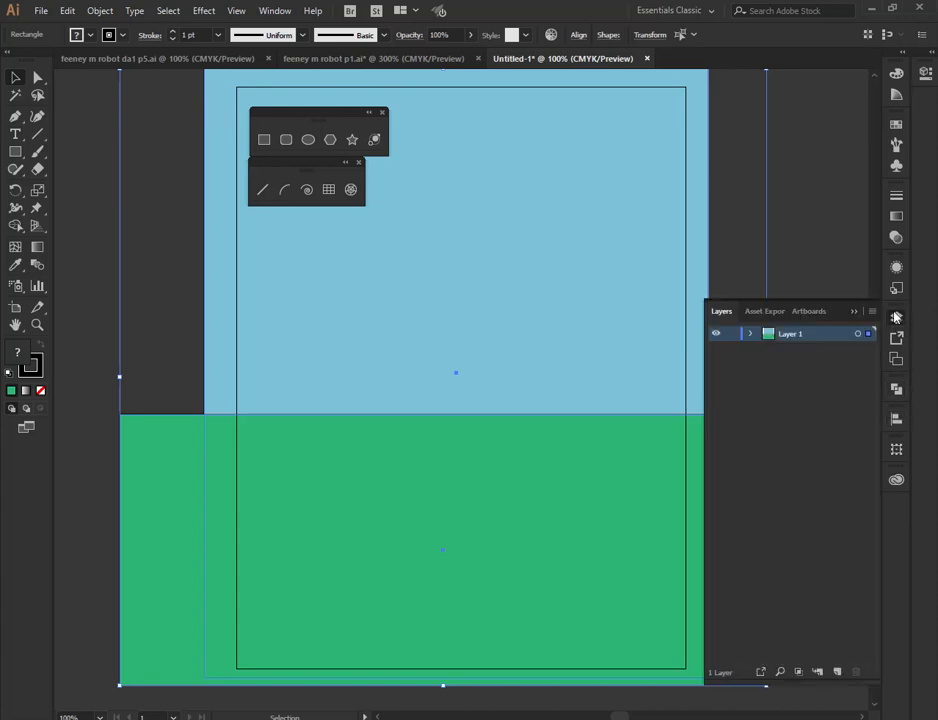
{"action": "left_click", "coordinate": [749, 334]}
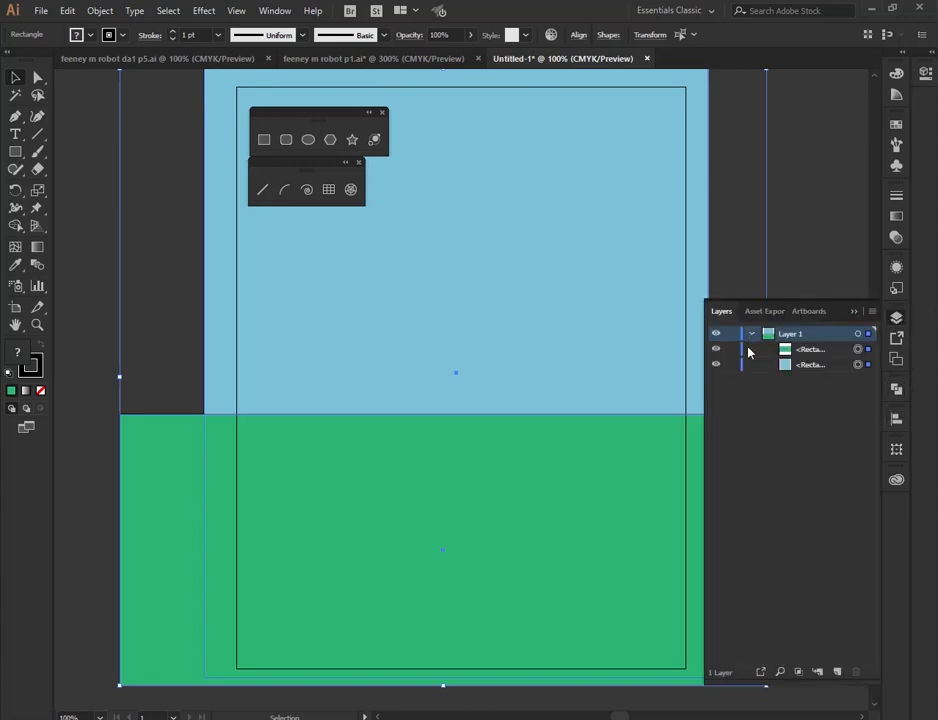
{"action": "left_click", "coordinate": [732, 351]}
{"action": "left_click", "coordinate": [735, 367]}
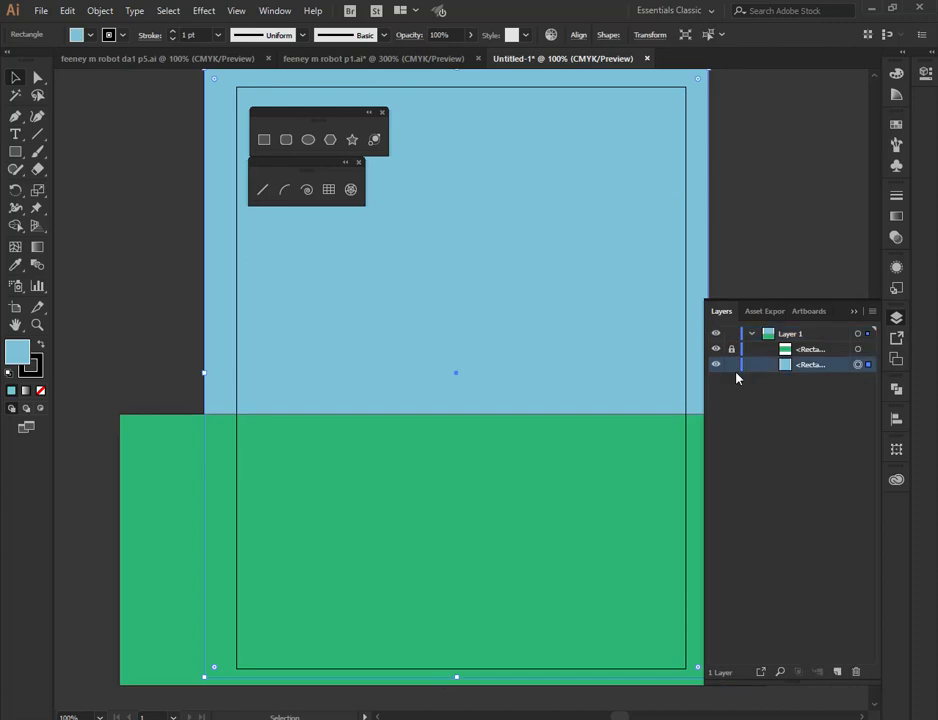
- Lock the blue rectangle after a trial move, unlock both rectangles again, and collapse the layers list
{"action": "left_click_drag", "start_coordinate": [473, 347], "coordinate": [478, 431]}
{"action": "mouse_move", "coordinate": [543, 382]}
{"action": "left_mouse_down"}
{"action": "mouse_move", "coordinate": [517, 272]}
{"action": "mouse_move", "coordinate": [498, 300]}
{"action": "mouse_move", "coordinate": [570, 256]}
{"action": "mouse_move", "coordinate": [566, 174]}
{"action": "left_mouse_up"}
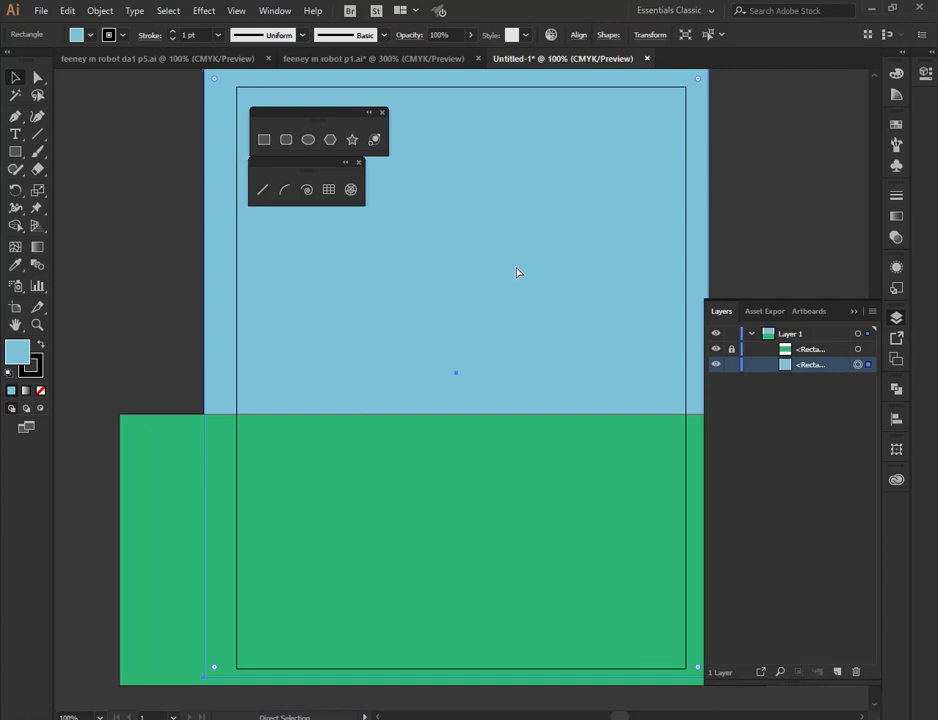
{"action": "left_click", "coordinate": [731, 366]}
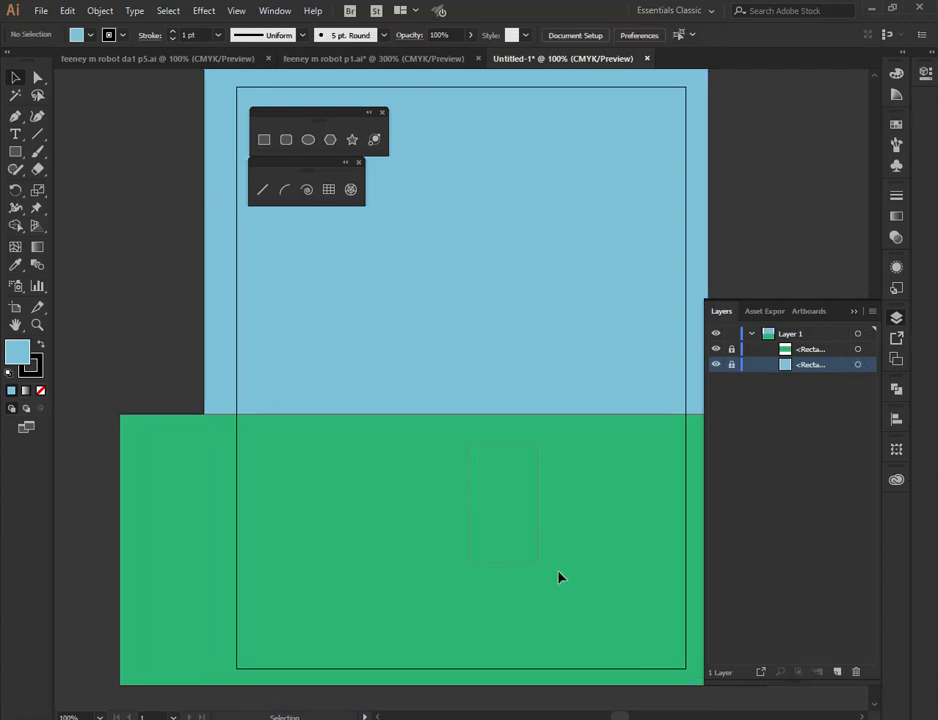
{"action": "left_click_drag", "start_coordinate": [731, 350], "coordinate": [732, 377]}
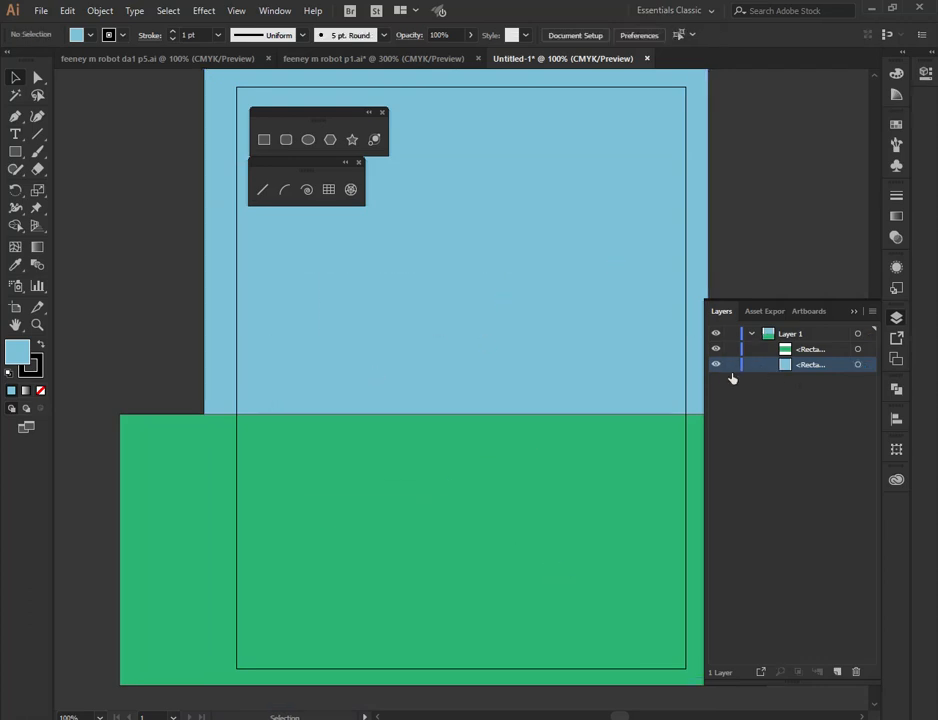
{"action": "left_click", "coordinate": [853, 312]}
- Select both rectangles with a marquee, reselect the blue and green ones individually as a pair, and clear the selection
{"action": "left_click_drag", "start_coordinate": [150, 228], "coordinate": [441, 494]}
{"action": "left_click", "coordinate": [98, 188]}
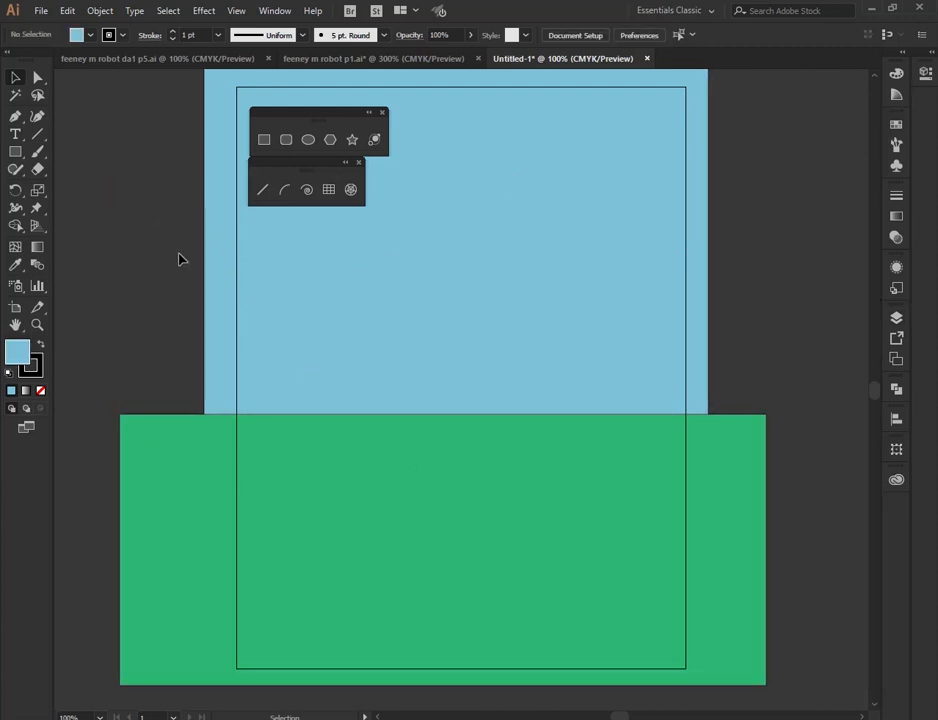
{"action": "left_click_drag", "start_coordinate": [136, 258], "coordinate": [291, 511]}
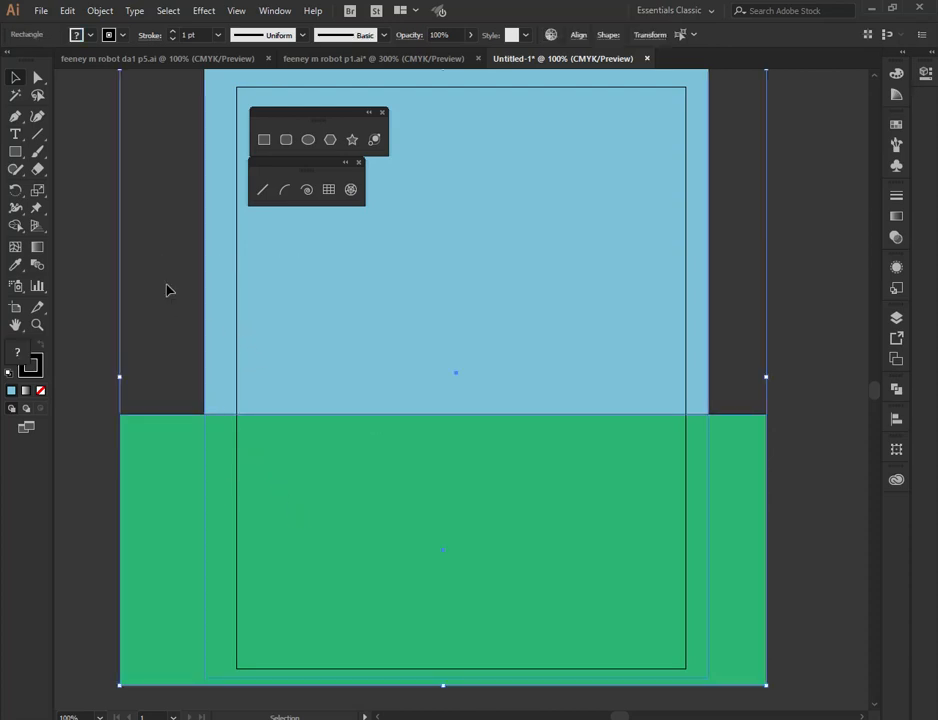
{"action": "left_click", "coordinate": [331, 337]}
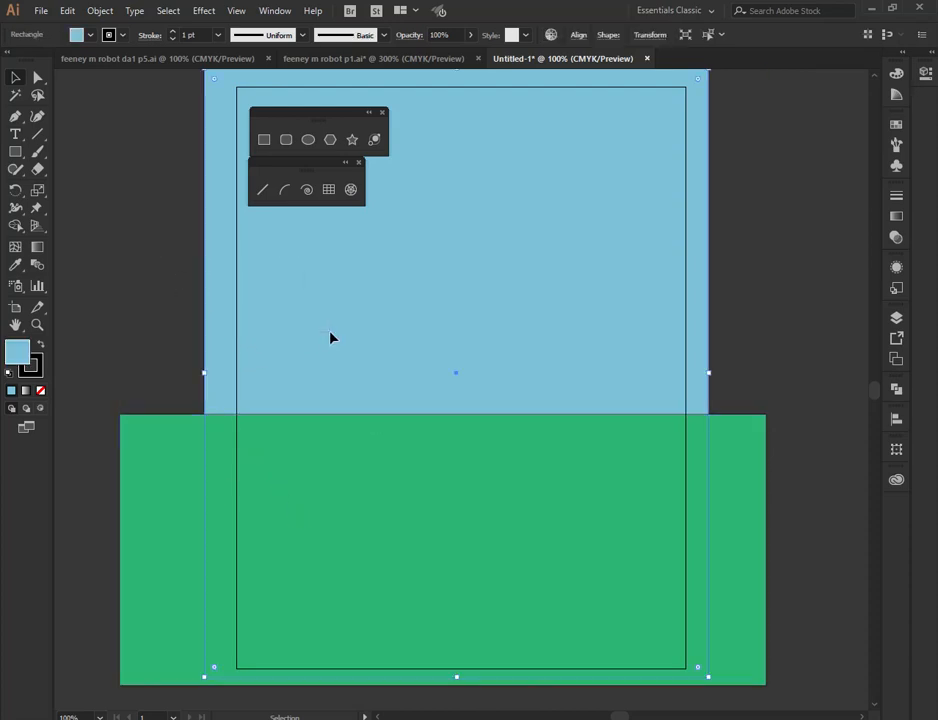
{"action": "left_click", "coordinate": [780, 252]}
{"action": "left_click", "coordinate": [573, 268]}
{"action": "left_click", "coordinate": [548, 457], "text": "shift"}
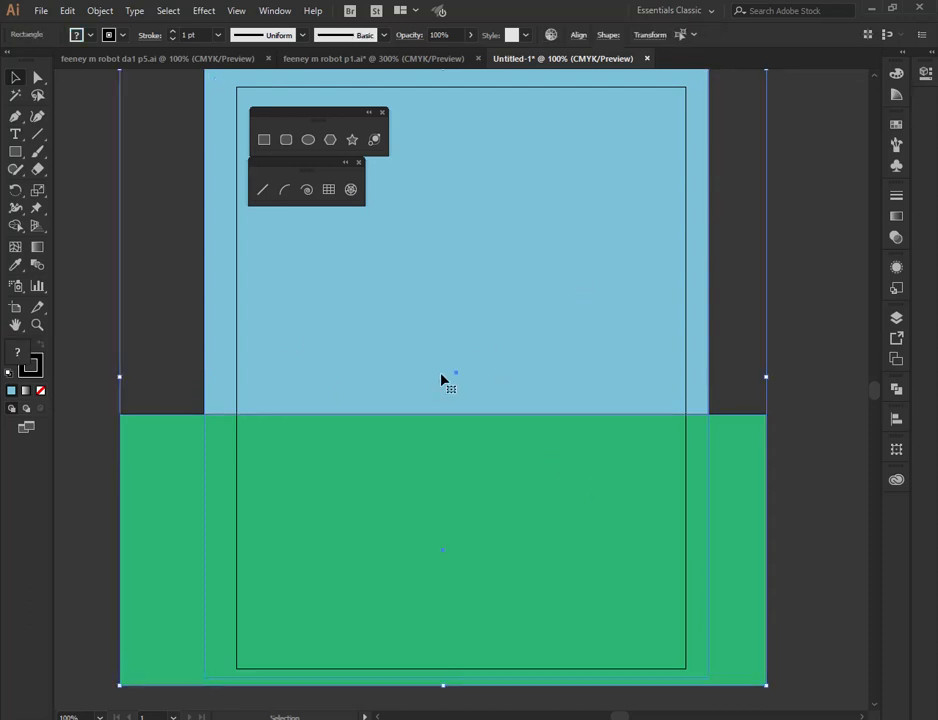
{"action": "left_click", "coordinate": [193, 296]}
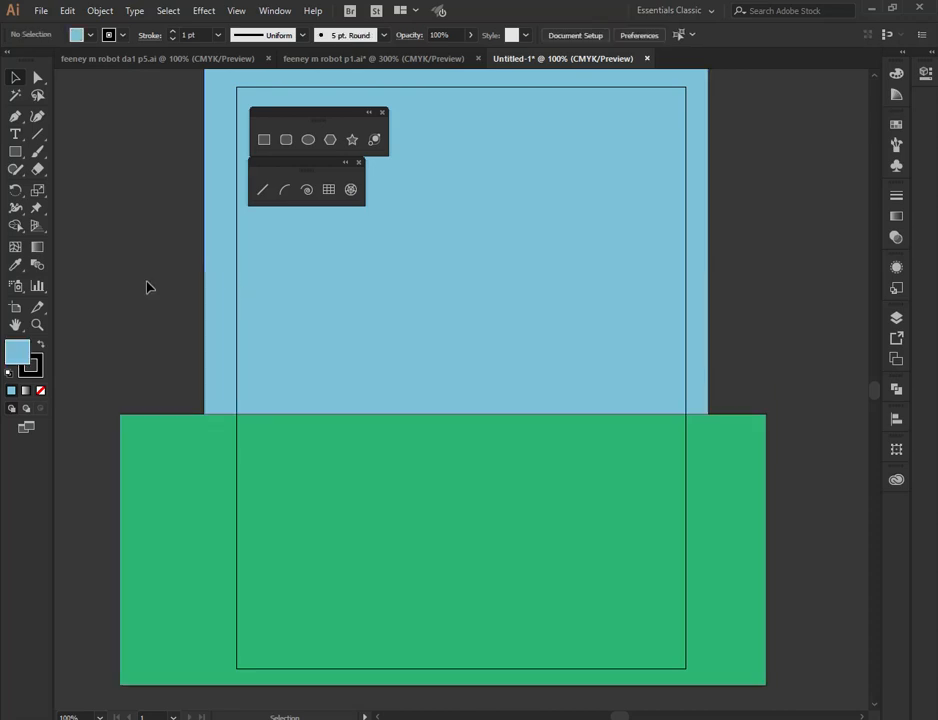
- Draw seven overlapping polygons of different sizes over the blue background and beside the artboard with the Polygon tool
{"action": "left_click", "coordinate": [334, 144]}
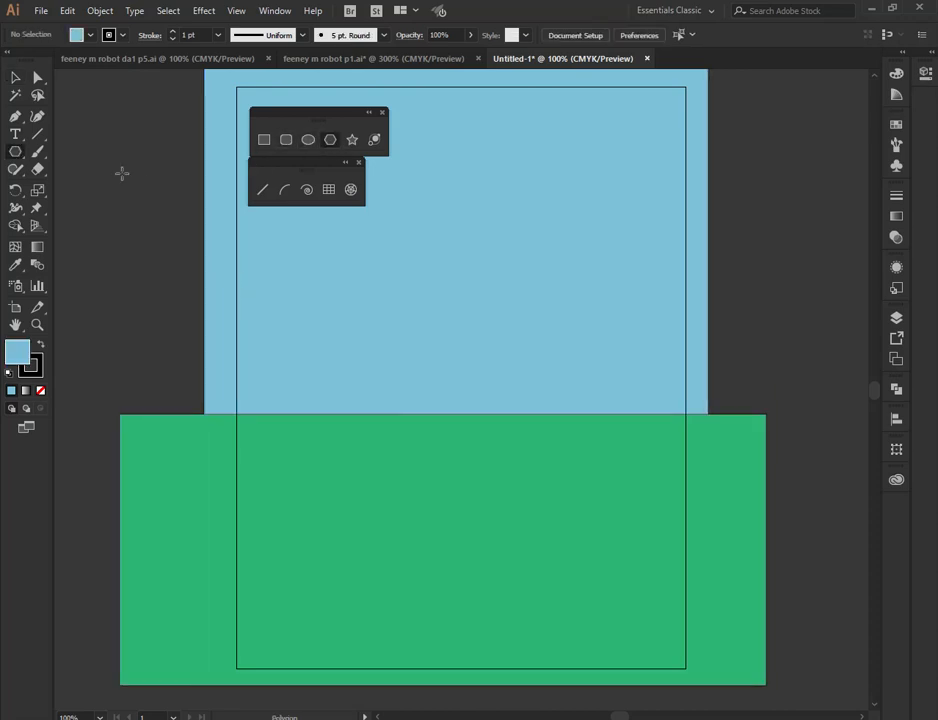
{"action": "left_click_drag", "start_coordinate": [109, 180], "coordinate": [247, 301]}
{"action": "left_click_drag", "start_coordinate": [168, 218], "coordinate": [333, 355]}
{"action": "left_click_drag", "start_coordinate": [469, 288], "coordinate": [491, 343]}
{"action": "left_click_drag", "start_coordinate": [571, 230], "coordinate": [573, 288]}
{"action": "mouse_move", "coordinate": [418, 218]}
{"action": "left_mouse_down"}
{"action": "mouse_move", "coordinate": [375, 298]}
{"action": "mouse_move", "coordinate": [350, 292]}
{"action": "left_mouse_up"}
{"action": "mouse_move", "coordinate": [224, 205]}
{"action": "left_mouse_down"}
{"action": "mouse_move", "coordinate": [176, 309]}
{"action": "mouse_move", "coordinate": [211, 436]}
{"action": "left_mouse_up"}
{"action": "left_click_drag", "start_coordinate": [456, 274], "coordinate": [461, 345]}
- Select the overlapping polygons without the blue background and the large front polygon, and fill them with yellow
{"action": "left_click", "coordinate": [14, 77]}
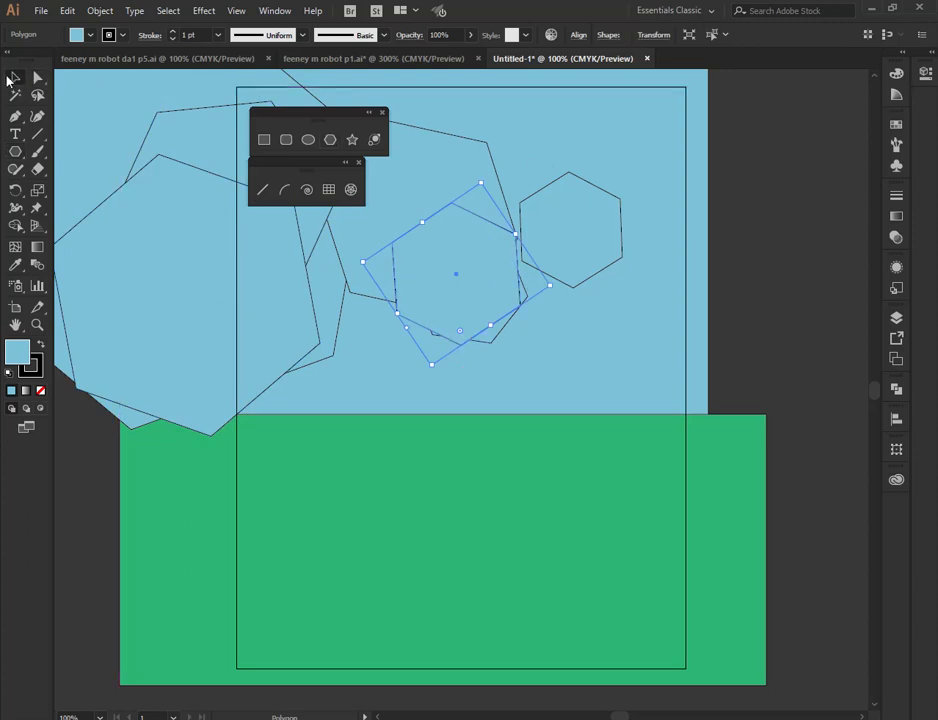
{"action": "left_click_drag", "start_coordinate": [796, 243], "coordinate": [126, 306]}
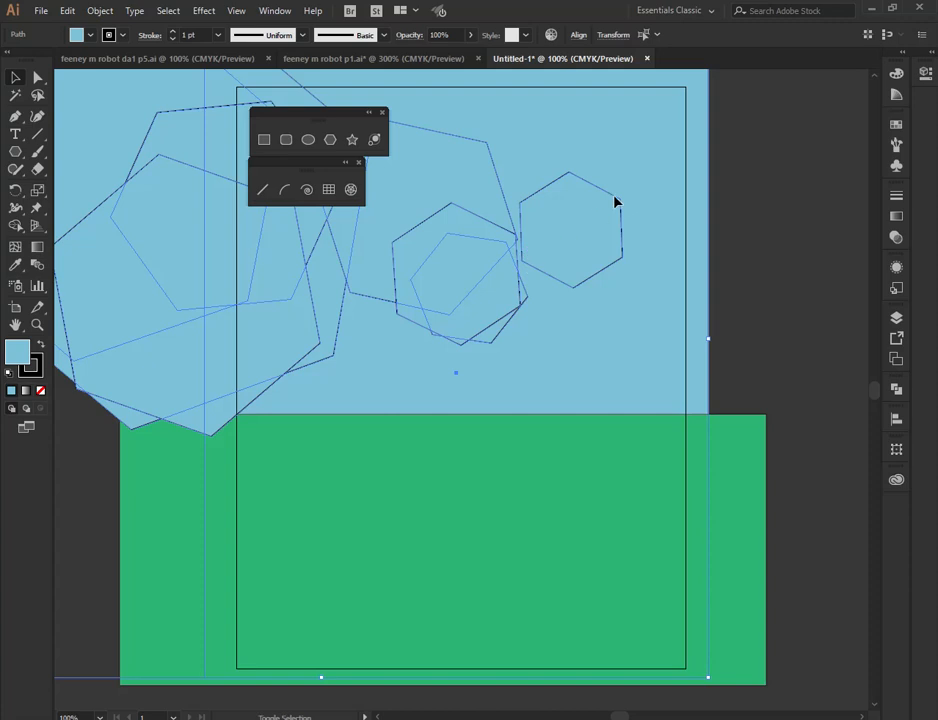
{"action": "left_click", "coordinate": [674, 144], "text": "shift"}
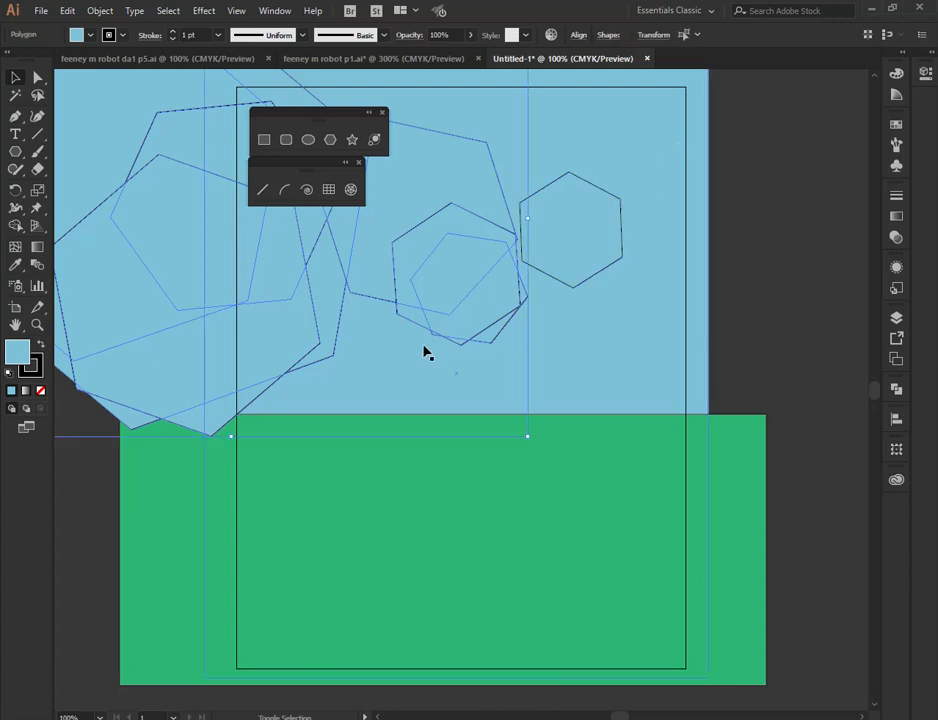
{"action": "left_click", "coordinate": [290, 262], "text": "shift"}
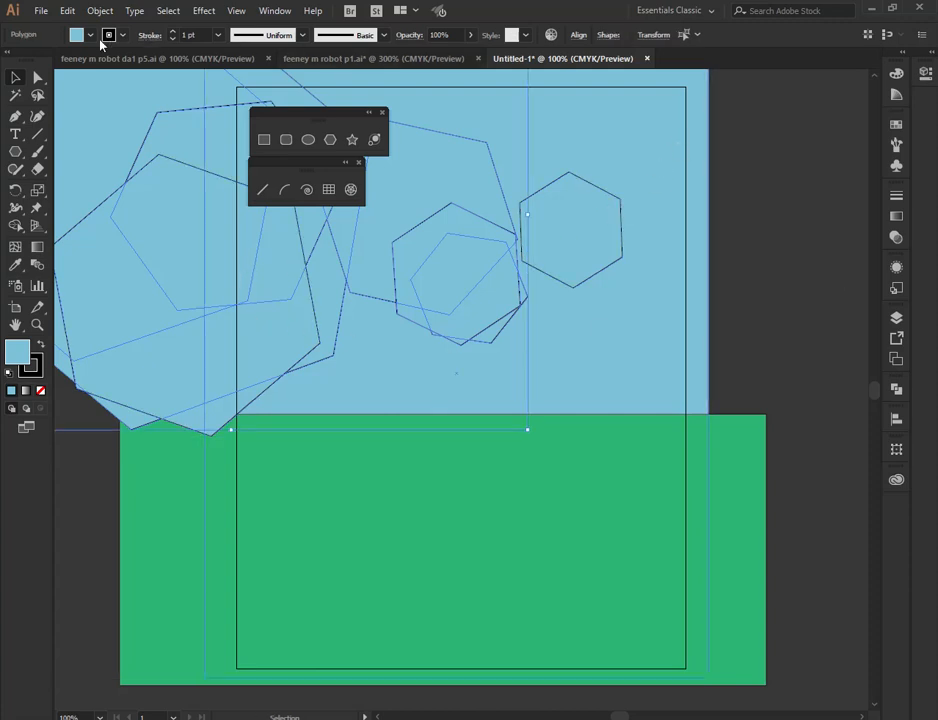
{"action": "left_click", "coordinate": [89, 37]}
{"action": "left_click", "coordinate": [60, 60]}
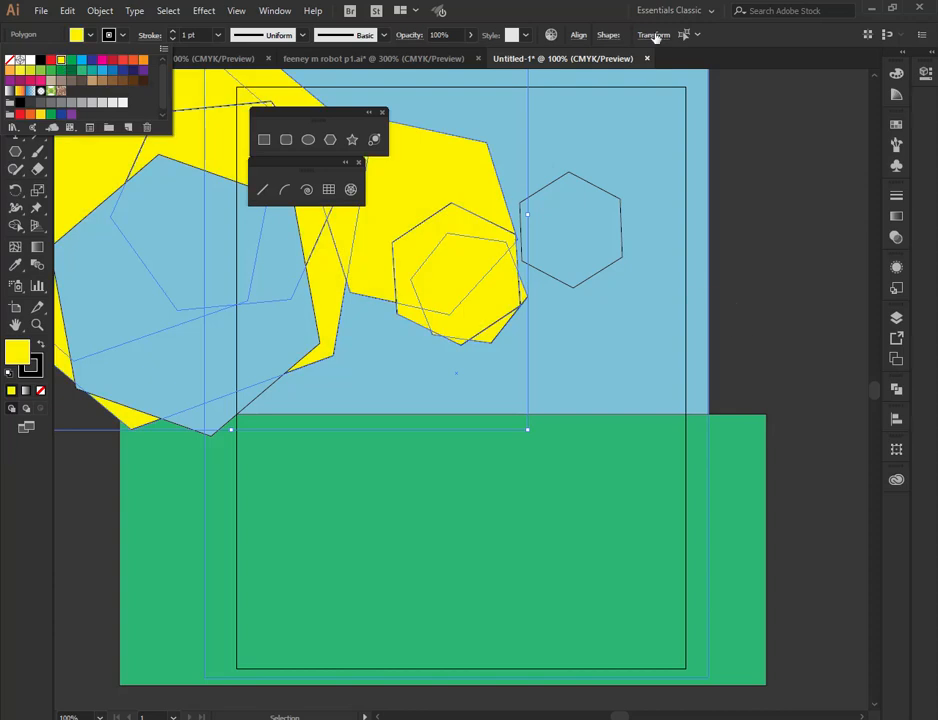
- Move the yellow polygons off the artboard to its left and spread them apart on the pasteboard
{"action": "left_click", "coordinate": [570, 8]}
{"action": "key", "text": "space"}
{"action": "left_click_drag", "start_coordinate": [419, 289], "coordinate": [624, 356]}
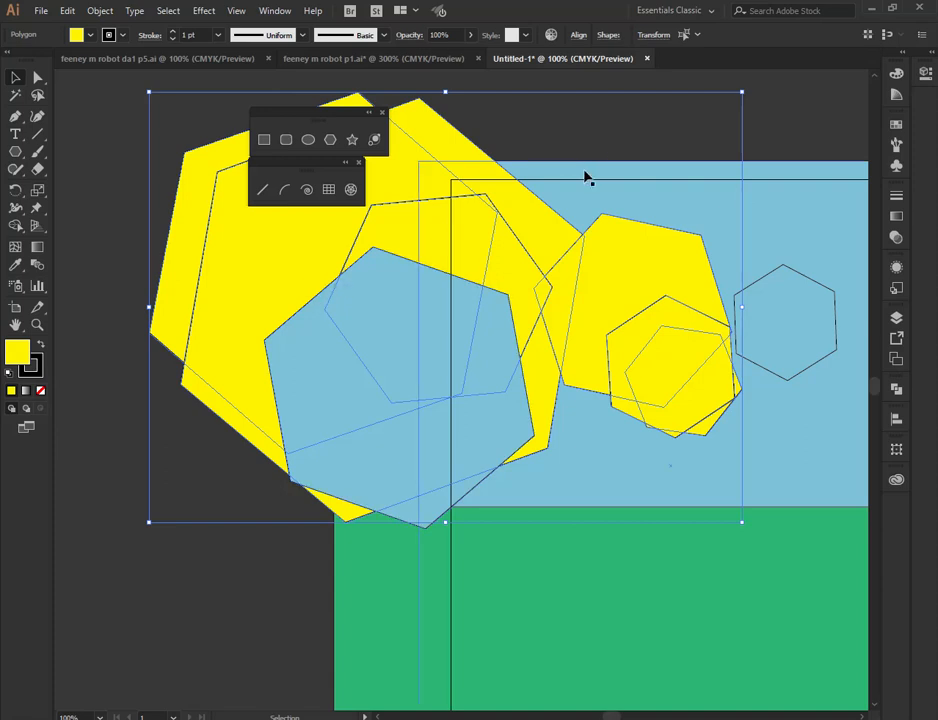
{"action": "left_click_drag", "start_coordinate": [457, 155], "coordinate": [202, 237]}
{"action": "left_click_drag", "start_coordinate": [302, 328], "coordinate": [784, 196]}
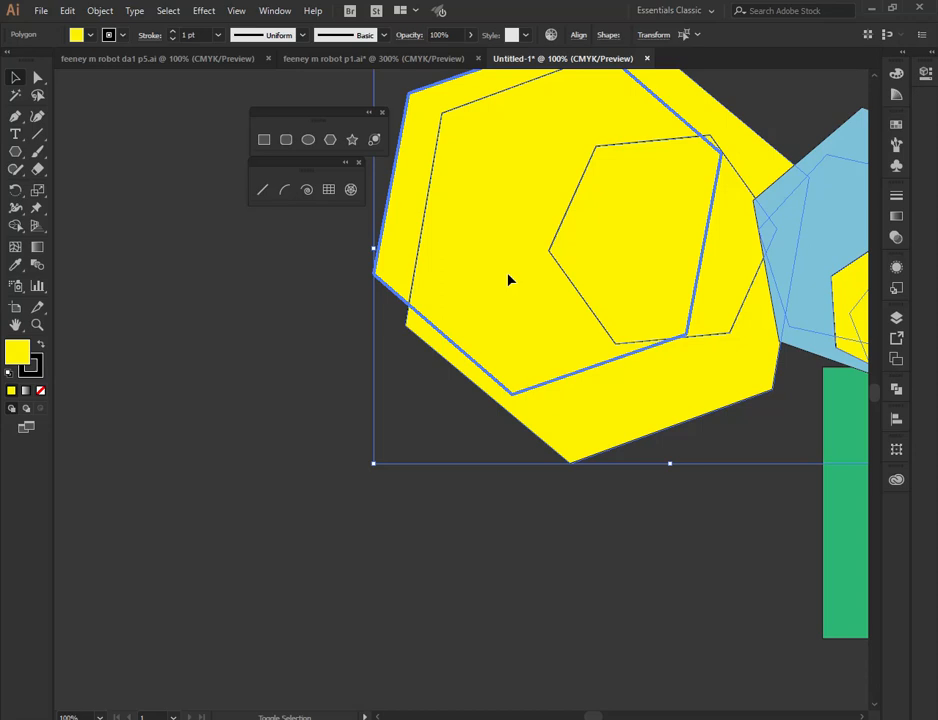
{"action": "left_click_drag", "start_coordinate": [528, 214], "coordinate": [222, 492]}
{"action": "left_click_drag", "start_coordinate": [357, 462], "coordinate": [200, 290]}
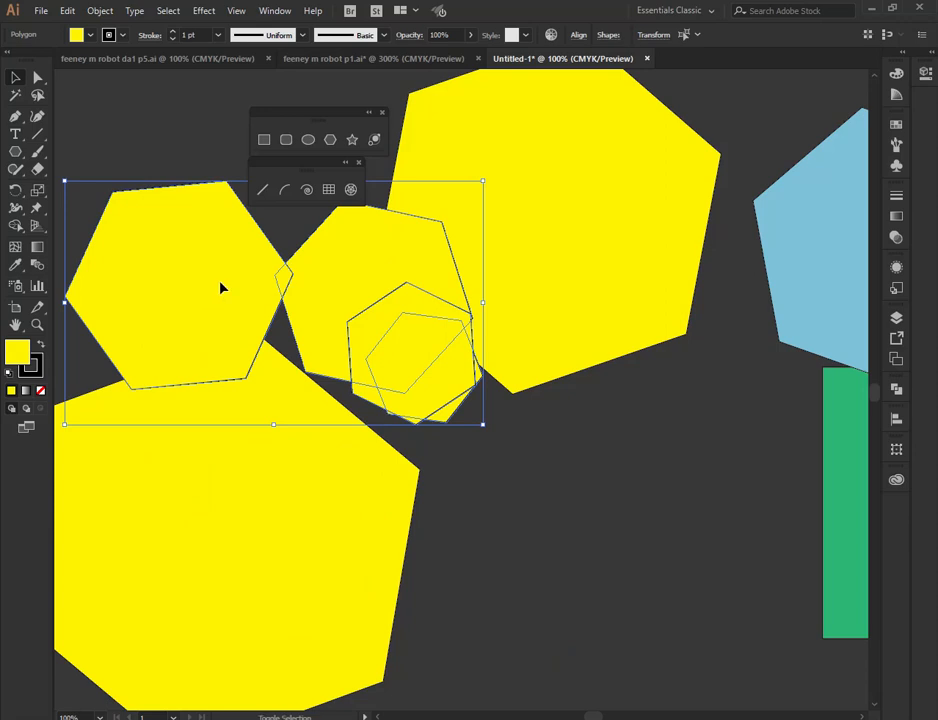
- Fill the three smaller overlapping polygons with bright blue and move them together to the empty area below the upper yellow polygon
{"action": "left_click", "coordinate": [265, 280], "text": "shift"}
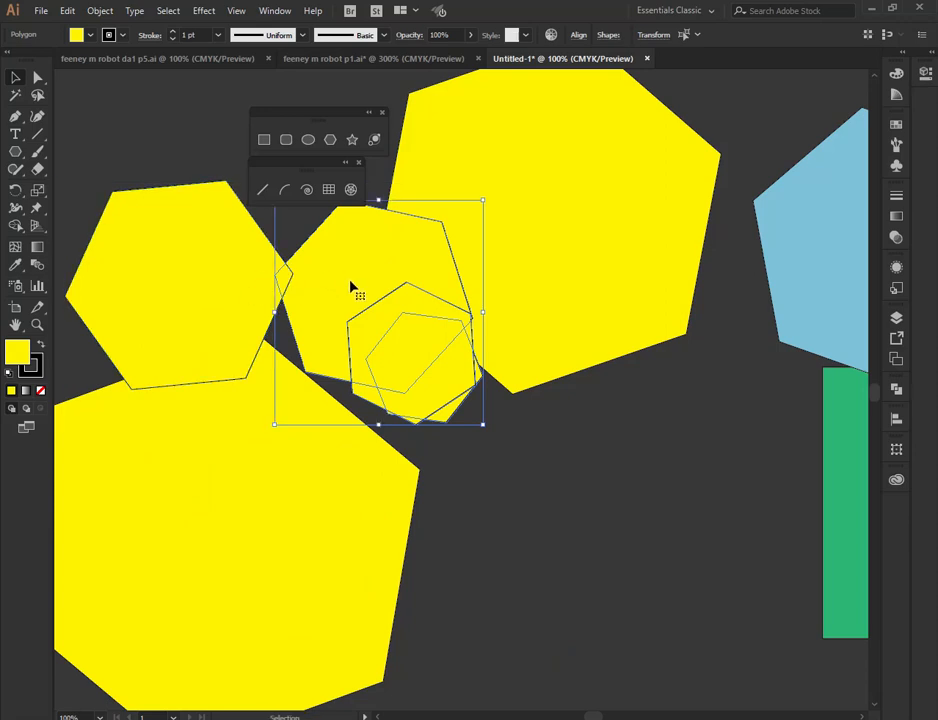
{"action": "left_click", "coordinate": [76, 35]}
{"action": "left_click", "coordinate": [58, 46]}
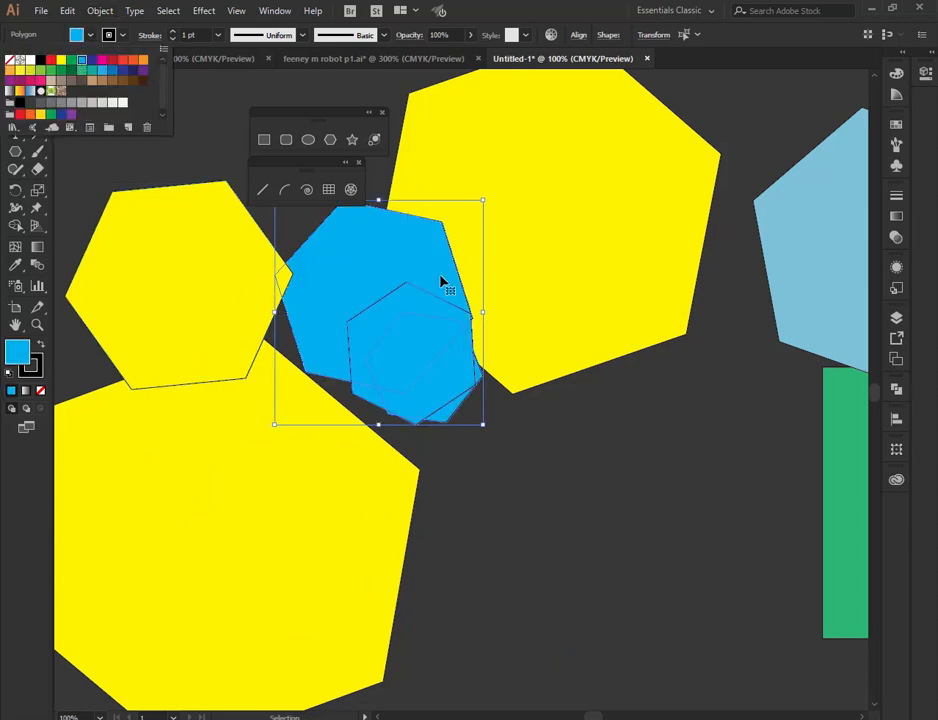
{"action": "left_click_drag", "start_coordinate": [416, 339], "coordinate": [615, 526]}
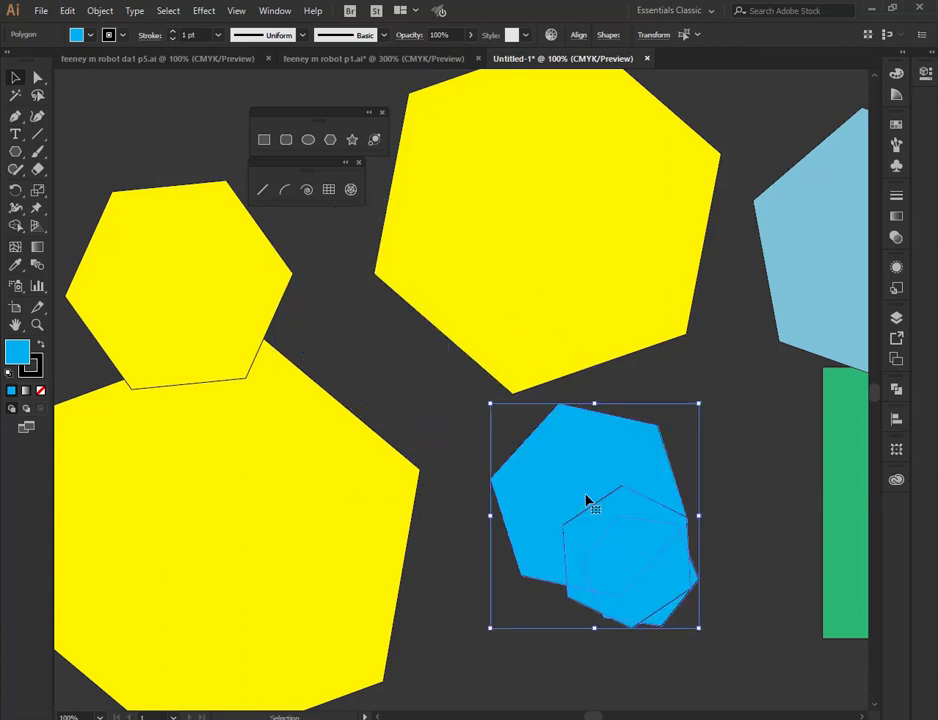
- Group the three bright blue polygons and move the group between the two large yellow polygons
{"action": "right_click", "coordinate": [588, 492]}
{"action": "left_click", "coordinate": [656, 305]}
{"action": "left_click", "coordinate": [725, 455]}
{"action": "left_click_drag", "start_coordinate": [640, 492], "coordinate": [475, 425]}
- Select all the yellow and blue polygons on the pasteboard and scale them down together proportionally
{"action": "left_click_drag", "start_coordinate": [124, 155], "coordinate": [432, 445]}
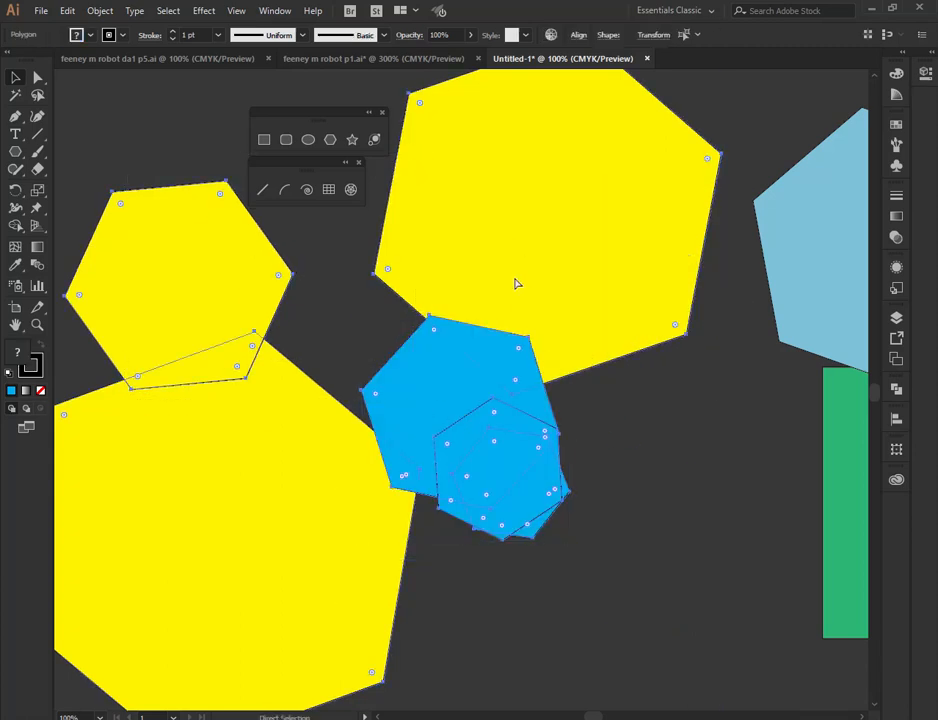
{"action": "left_click_drag", "start_coordinate": [555, 216], "coordinate": [490, 282]}
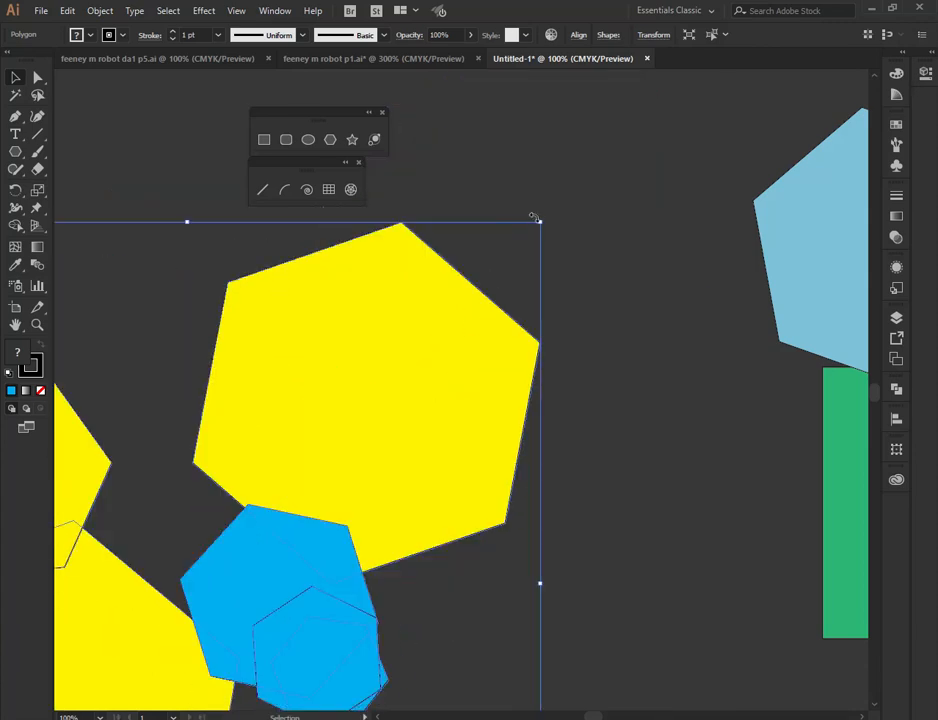
{"action": "left_click_drag", "start_coordinate": [540, 222], "coordinate": [312, 452]}
{"action": "left_click_drag", "start_coordinate": [216, 557], "coordinate": [659, 160]}
{"action": "left_click_drag", "start_coordinate": [675, 118], "coordinate": [641, 182]}
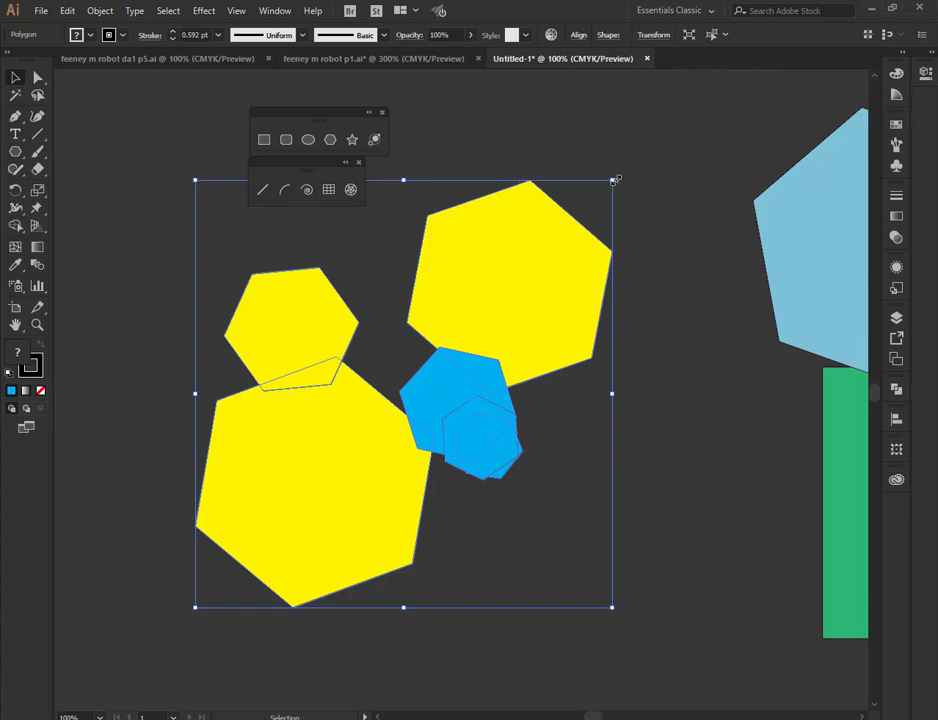
- Squeeze the selected yellow and blue polygons to a much narrower width and rotate them together clockwise
{"action": "mouse_move", "coordinate": [612, 181]}
{"action": "left_mouse_down"}
{"action": "mouse_move", "coordinate": [666, 142]}
{"action": "mouse_move", "coordinate": [584, 214]}
{"action": "mouse_move", "coordinate": [645, 153]}
{"action": "mouse_move", "coordinate": [611, 285]}
{"action": "mouse_move", "coordinate": [423, 287]}
{"action": "mouse_move", "coordinate": [448, 251]}
{"action": "mouse_move", "coordinate": [440, 241]}
{"action": "left_mouse_up"}
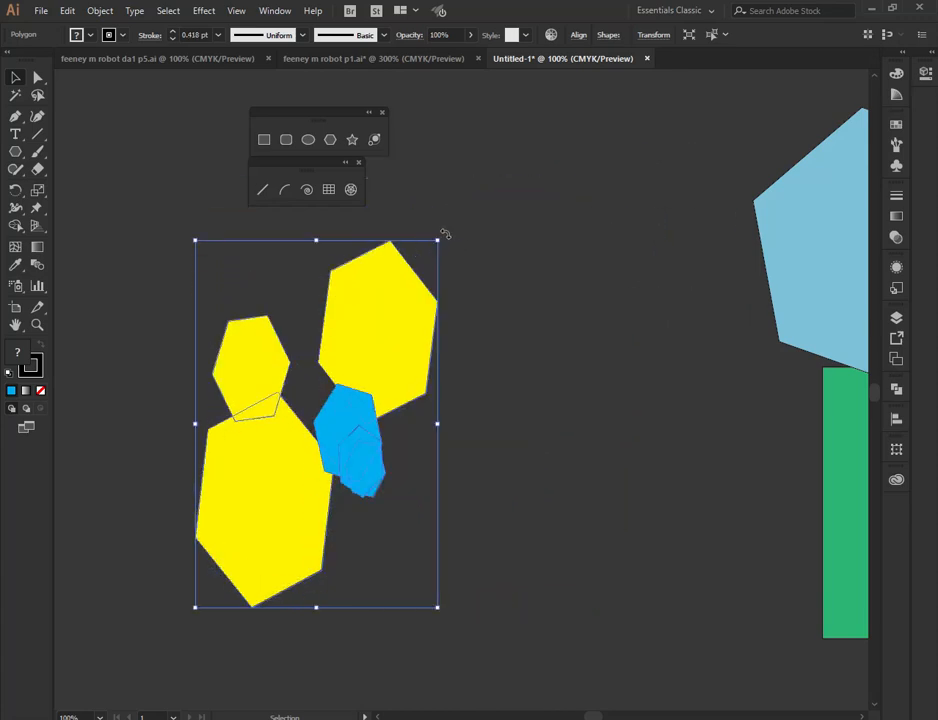
{"action": "left_click_drag", "start_coordinate": [445, 234], "coordinate": [520, 545]}
{"action": "left_click_drag", "start_coordinate": [829, 348], "coordinate": [130, 352]}
{"action": "left_click_drag", "start_coordinate": [692, 353], "coordinate": [786, 477]}
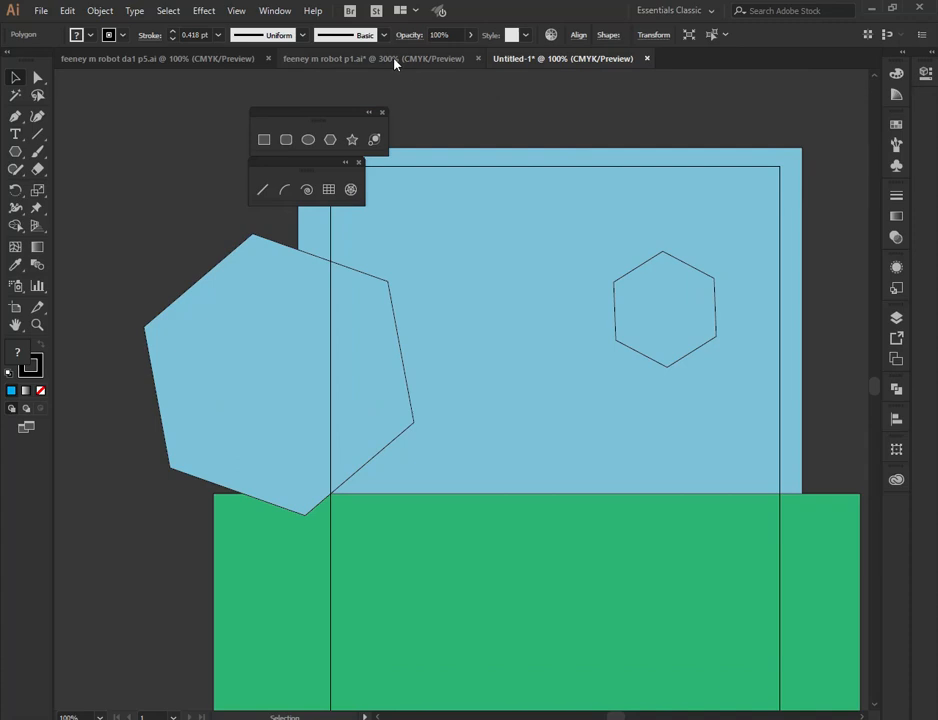
- Switch to the feeney m robot p1.ai document and leave the arm group's isolation mode with nothing selected
{"action": "left_click", "coordinate": [395, 60]}
{"action": "scroll", "coordinate": [600, 427], "scroll_direction": "down", "scroll_amount": 3}
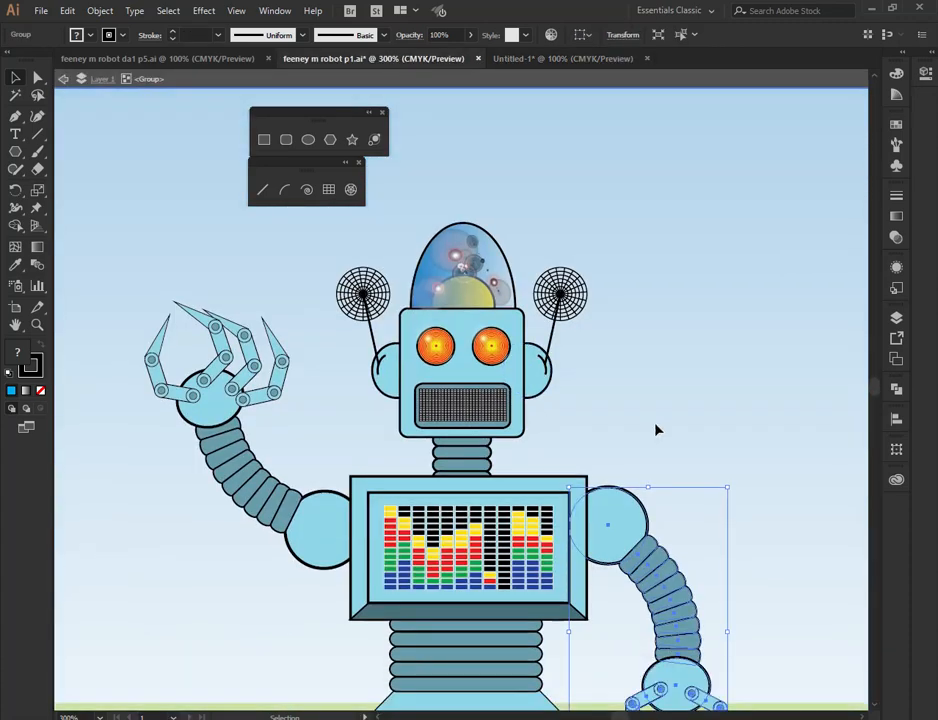
{"action": "left_click", "coordinate": [710, 509]}
{"action": "left_click", "coordinate": [651, 558]}
{"action": "left_click_drag", "start_coordinate": [549, 187], "coordinate": [543, 680]}
{"action": "left_click_drag", "start_coordinate": [496, 110], "coordinate": [489, 600]}
{"action": "double_click", "coordinate": [453, 340]}
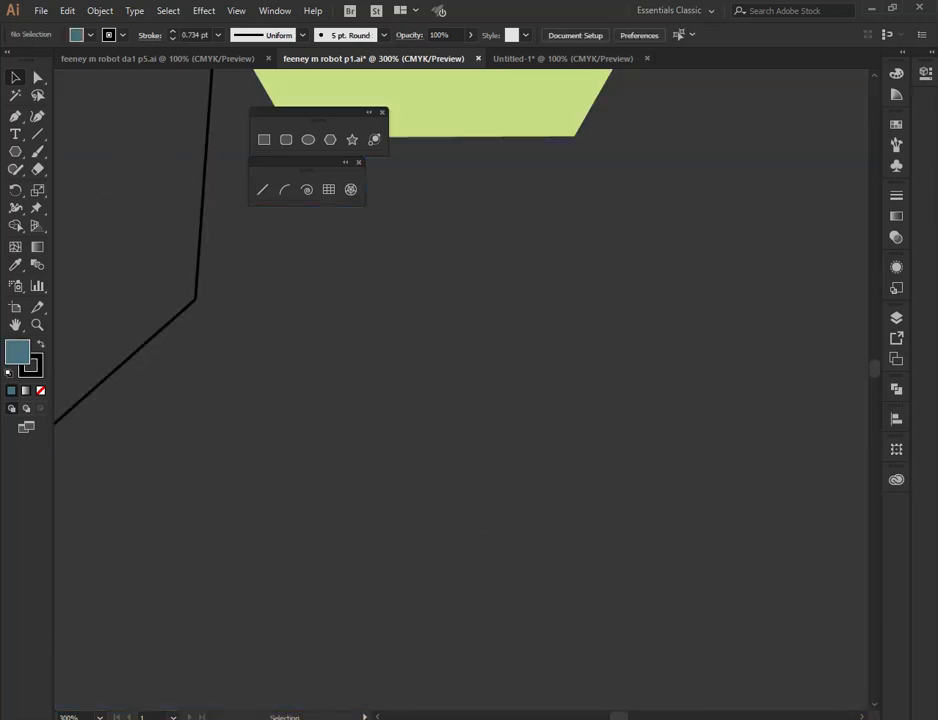
- Draw a tall, narrow teal rounded rectangle on the empty pasteboard and place a half-overlapping copy to its right
{"action": "left_click", "coordinate": [15, 153]}
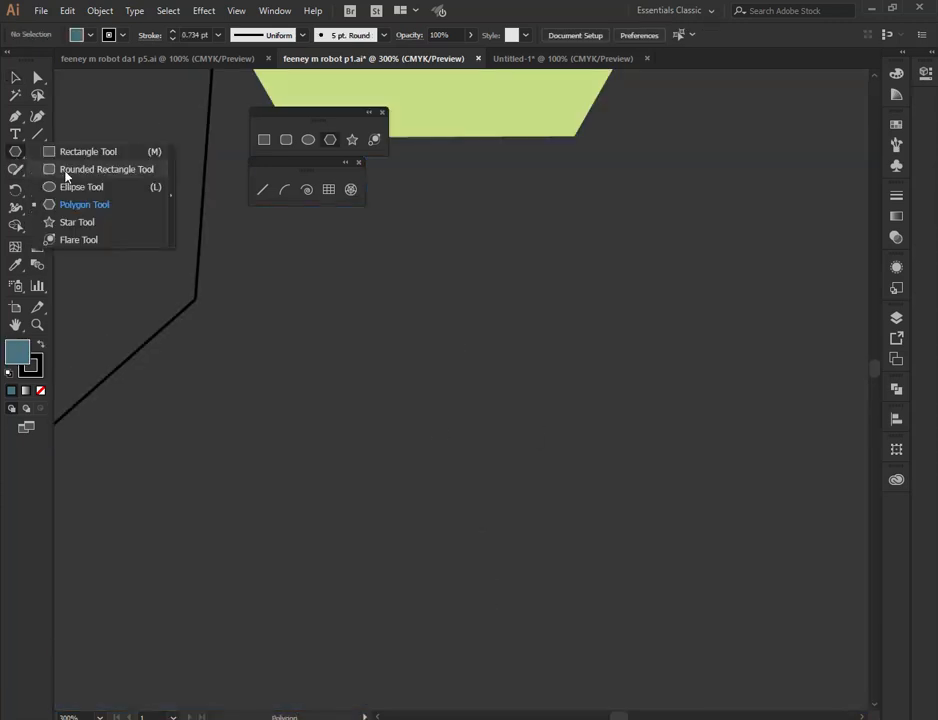
{"action": "left_click", "coordinate": [90, 169]}
{"action": "left_click_drag", "start_coordinate": [343, 310], "coordinate": [370, 428]}
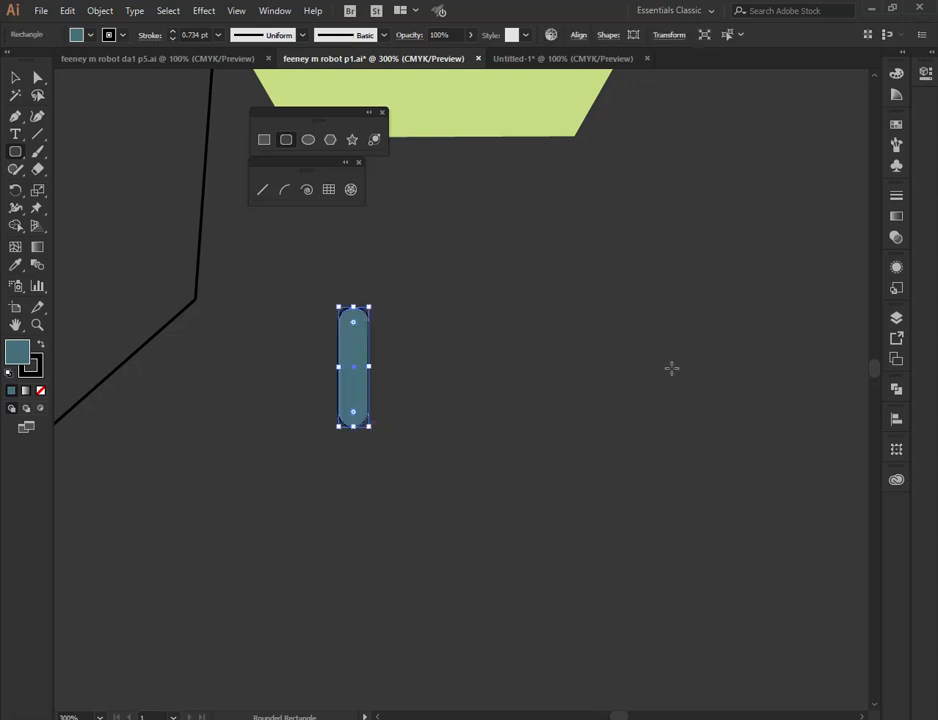
{"action": "key", "text": "v"}
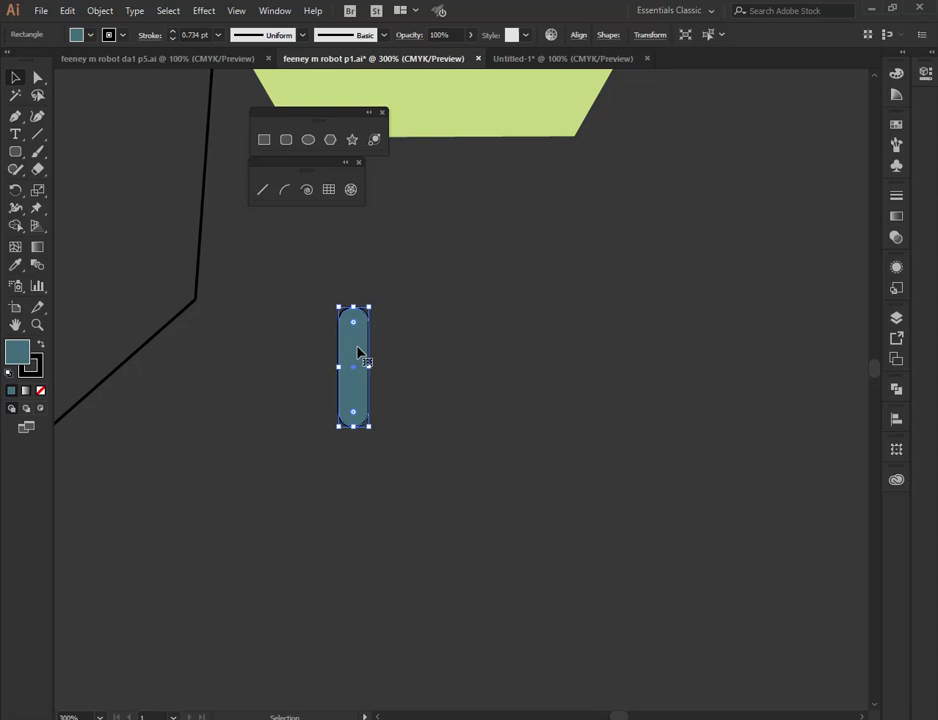
{"action": "left_click_drag", "start_coordinate": [354, 351], "coordinate": [370, 354]}
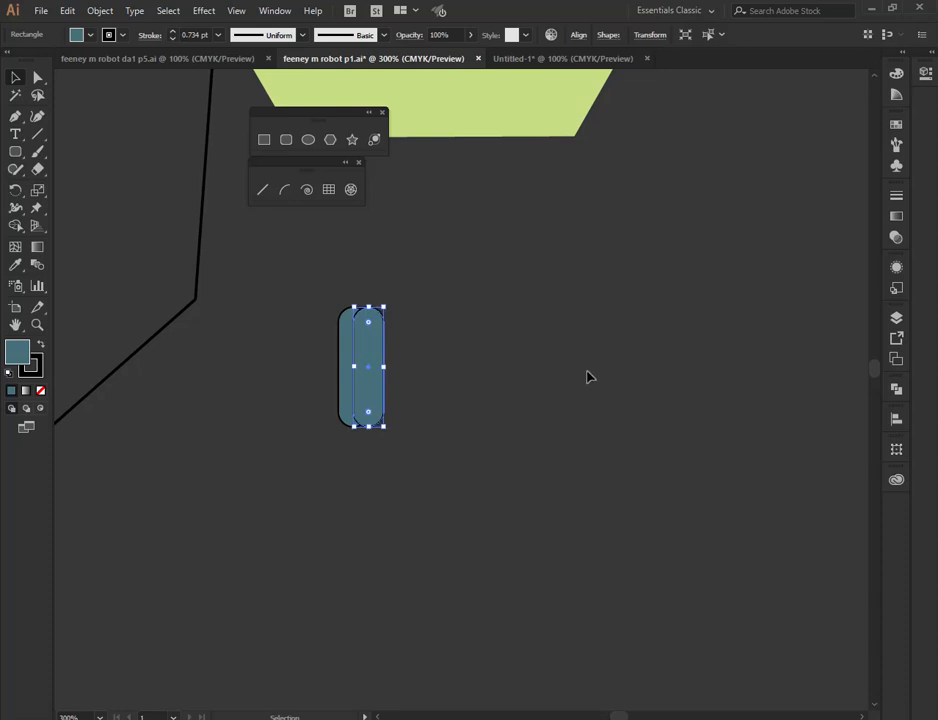
- Repeat the copy-and-move transform 24 times to build a long row of overlapping rounded rectangles
{"action": "key", "text": "ctrl+d"}
{"action": "key", "text": "ctrl+d"}
{"action": "key", "text": "ctrl+d"}
{"action": "key", "text": "ctrl+d"}
{"action": "key", "text": "ctrl+d"}
{"action": "key", "text": "ctrl+d"}
{"action": "key", "text": "ctrl+d"}
{"action": "key", "text": "ctrl+d"}
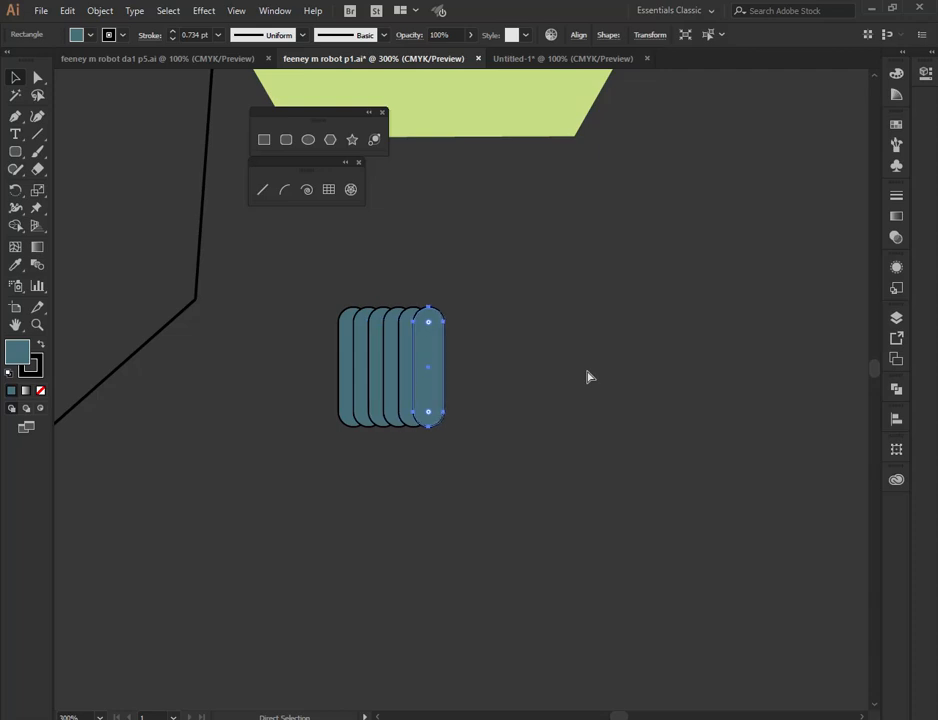
{"action": "key", "text": "ctrl+d"}
{"action": "key", "text": "ctrl+d"}
{"action": "key", "text": "ctrl+d"}
{"action": "key", "text": "ctrl+d"}
{"action": "key", "text": "ctrl+d"}
{"action": "key", "text": "ctrl+d"}
{"action": "key", "text": "ctrl+d"}
{"action": "key", "text": "ctrl+d"}
{"action": "key", "text": "ctrl+d"}
{"action": "key", "text": "ctrl+d"}
{"action": "key", "text": "ctrl+d"}
{"action": "key", "text": "ctrl+d"}
{"action": "key", "text": "ctrl+d"}
{"action": "key", "text": "ctrl+d"}
{"action": "key", "text": "ctrl+d"}
{"action": "key", "text": "ctrl+d"}
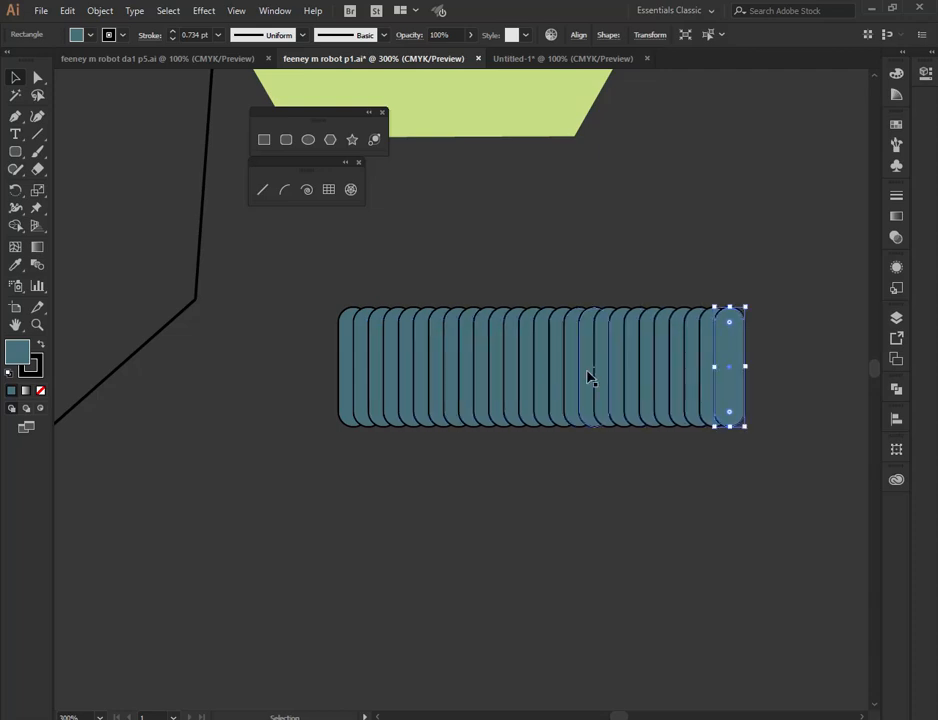
{"action": "left_click", "coordinate": [389, 256]}
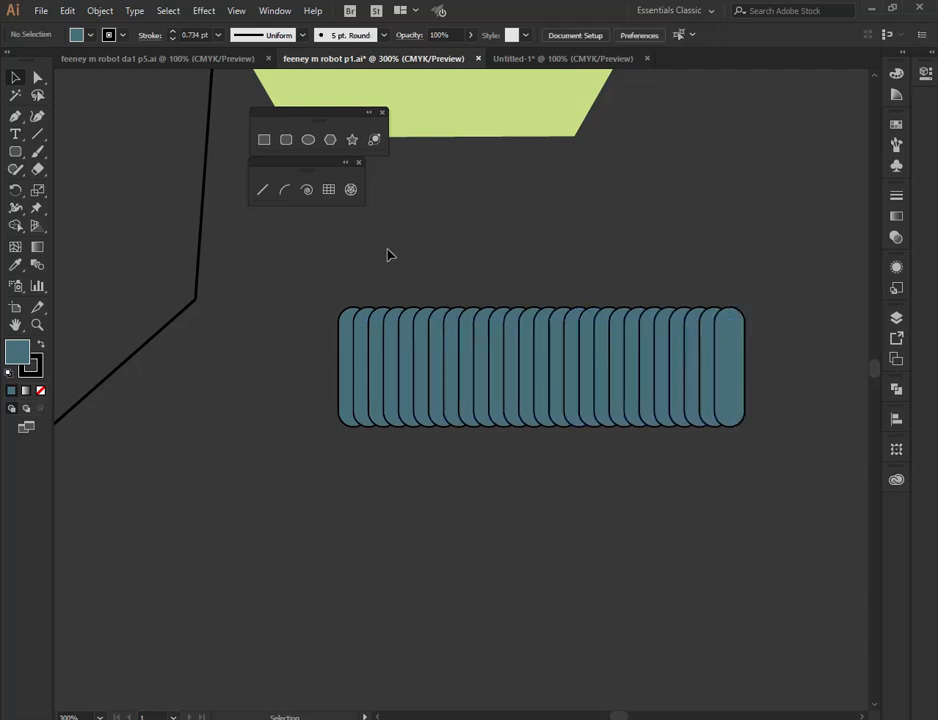
- Select every rounded rectangle except the leftmost and rotate them slightly clockwise, keeping them against the first one
{"action": "left_click_drag", "start_coordinate": [444, 388], "coordinate": [770, 486]}
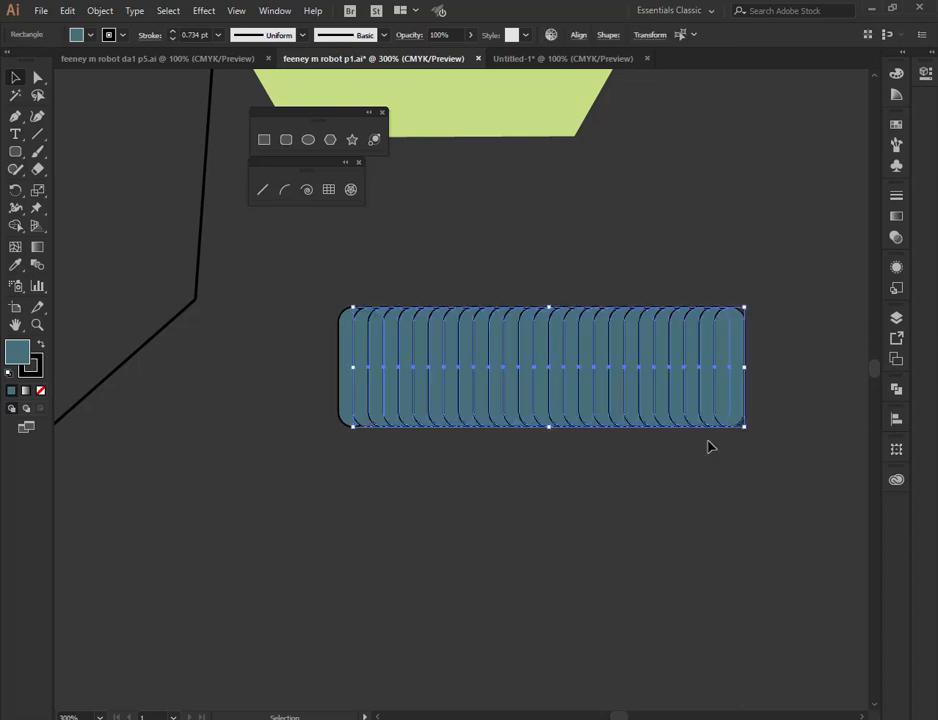
{"action": "left_click_drag", "start_coordinate": [546, 306], "coordinate": [596, 308]}
{"action": "mouse_move", "coordinate": [511, 320]}
{"action": "left_mouse_down"}
{"action": "mouse_move", "coordinate": [507, 371]}
{"action": "mouse_move", "coordinate": [505, 343]}
{"action": "left_mouse_up"}
- Remove the second rounded rectangle from the selection and rotate the rest slightly clockwise about the lower end of the third
{"action": "left_click", "coordinate": [367, 319], "text": "shift"}
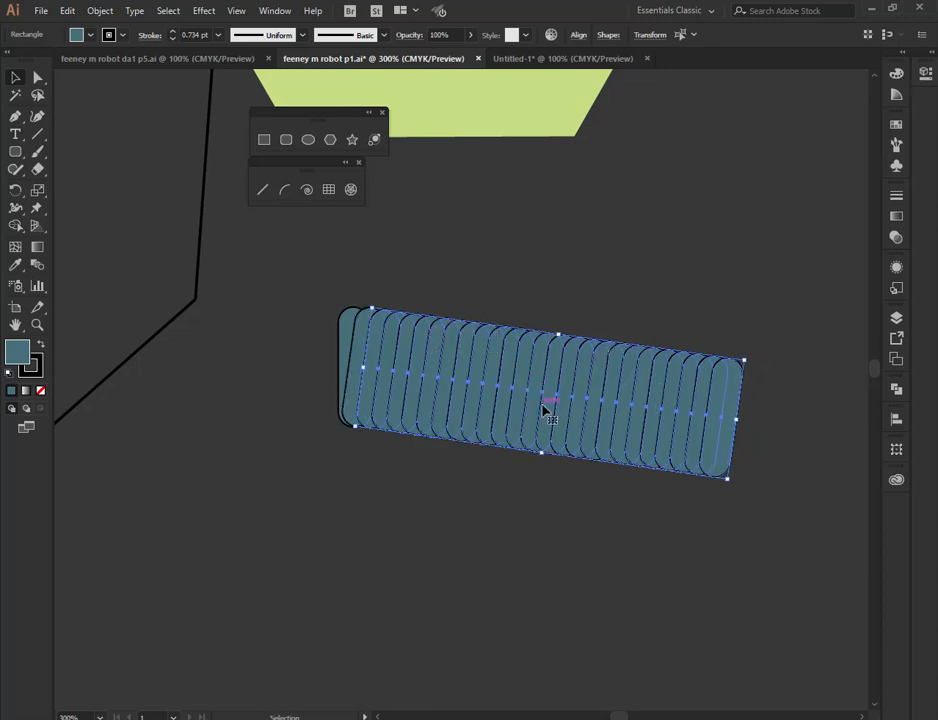
{"action": "left_click", "coordinate": [15, 189]}
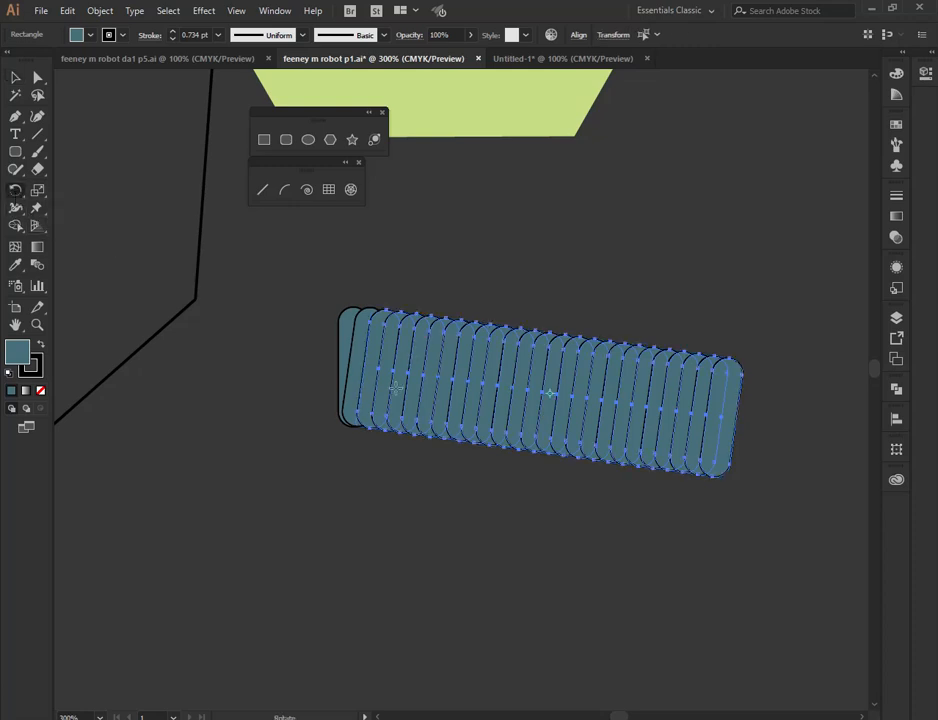
{"action": "left_click", "coordinate": [364, 417]}
{"action": "left_click_drag", "start_coordinate": [733, 403], "coordinate": [737, 427]}
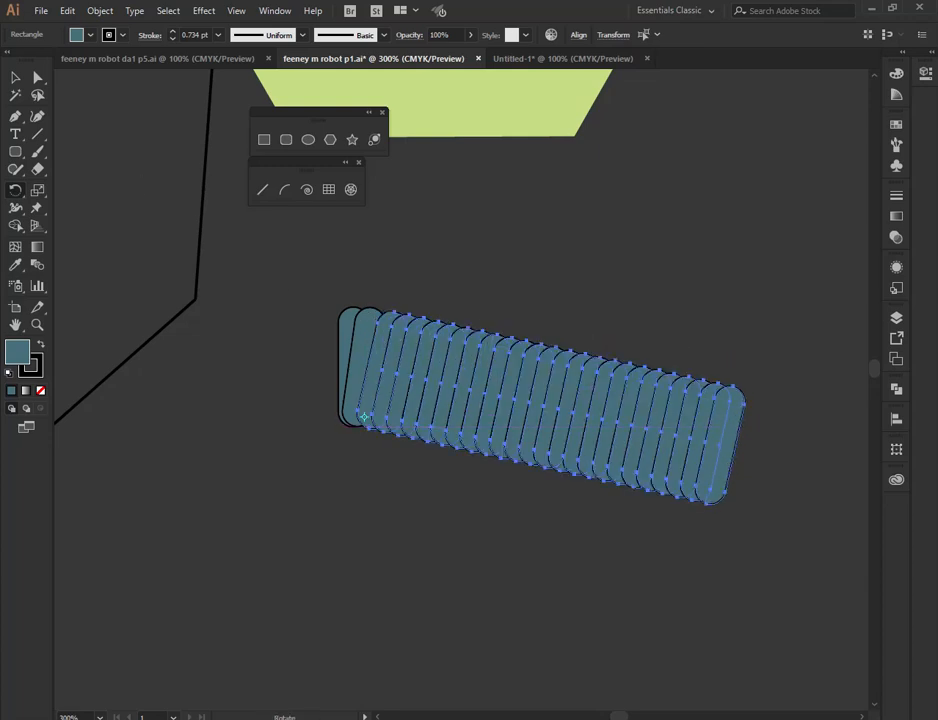
- Remove the third rounded rectangle from the selection and rotate the rest further clockwise about the lower end of the fourth
{"action": "key", "text": "v"}
{"action": "left_click", "coordinate": [380, 338], "text": "shift"}
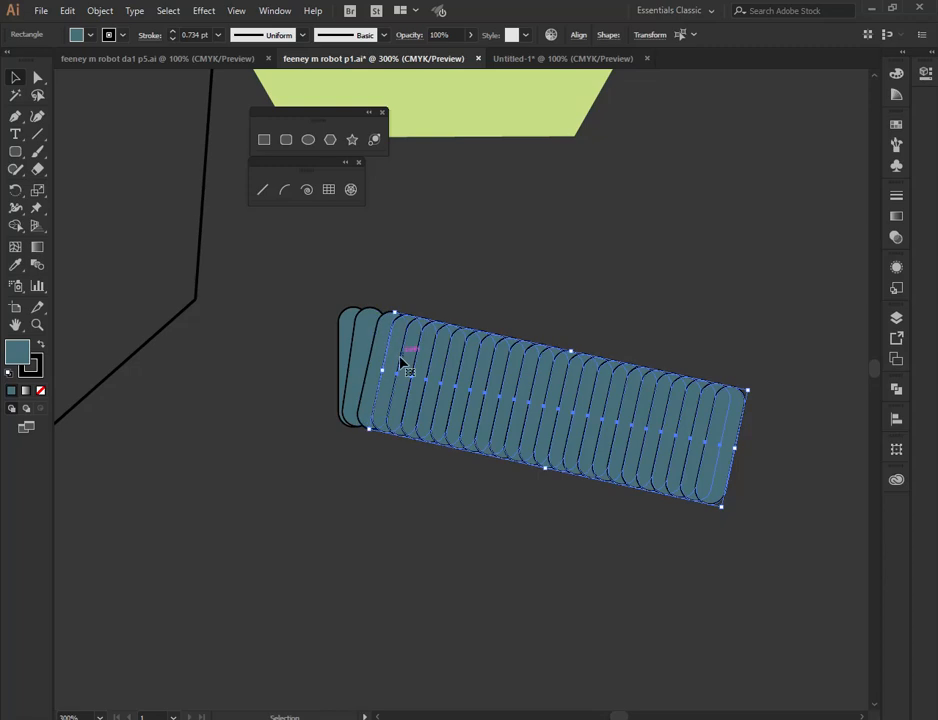
{"action": "key", "text": "r"}
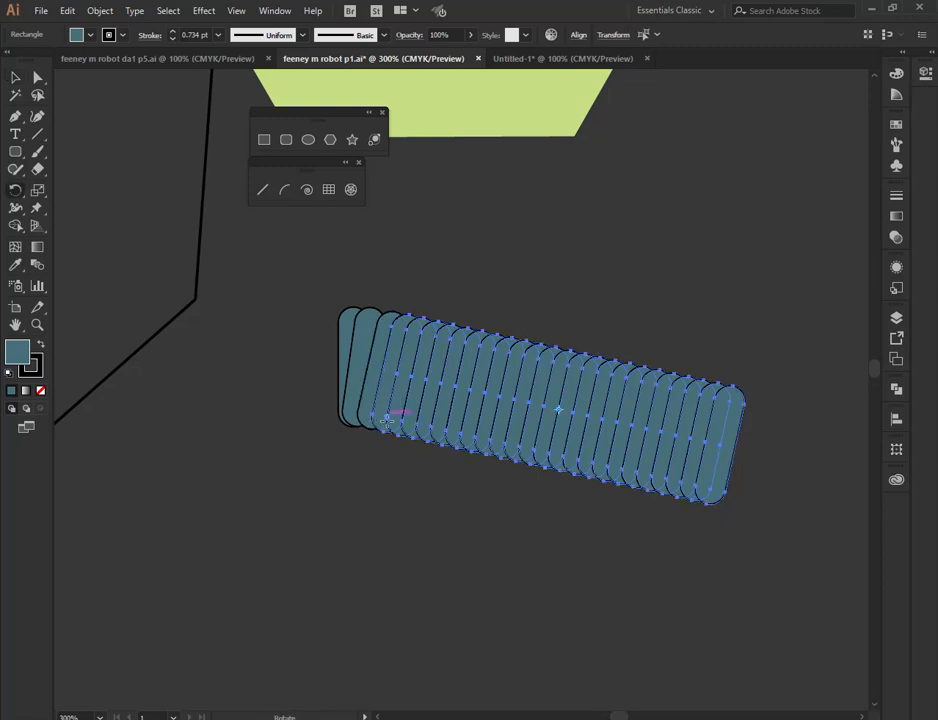
{"action": "left_click_drag", "start_coordinate": [752, 392], "coordinate": [728, 448]}
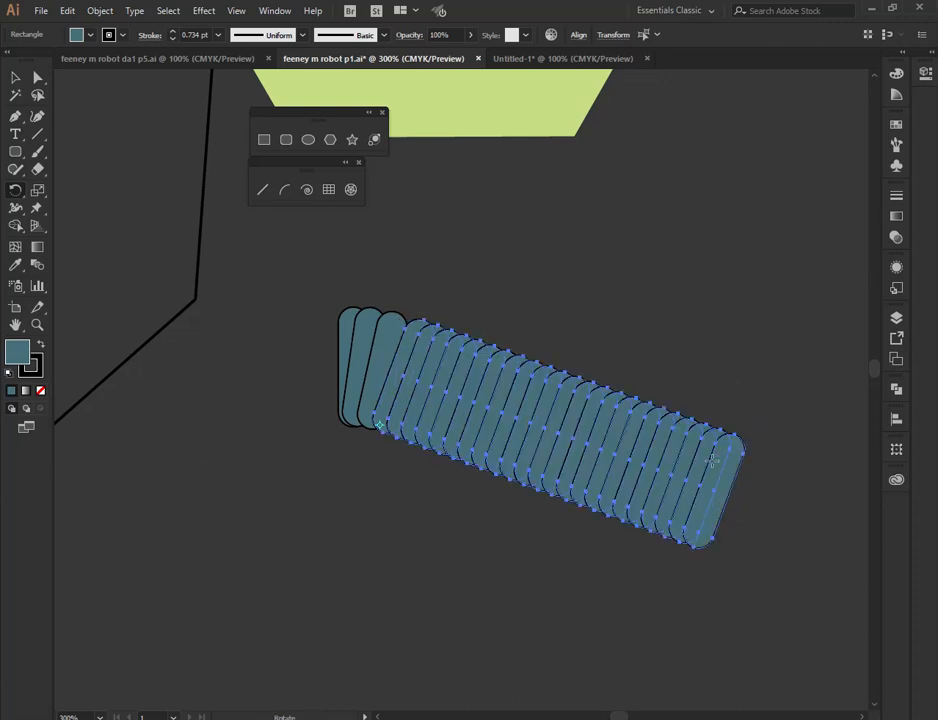
{"action": "key", "text": "v"}
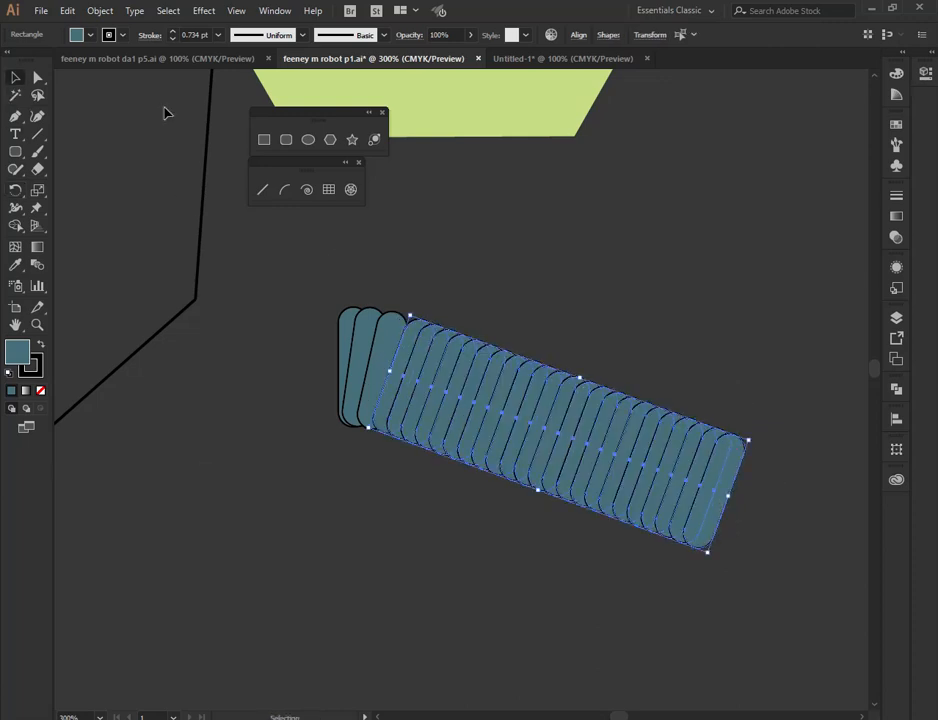
- Delete all rounded rectangles beyond the fourth and shift the fourth slightly left to overlap the third more closely
{"action": "left_click", "coordinate": [614, 246]}
{"action": "left_click_drag", "start_coordinate": [803, 570], "coordinate": [440, 398]}
{"action": "key", "text": "Delete"}
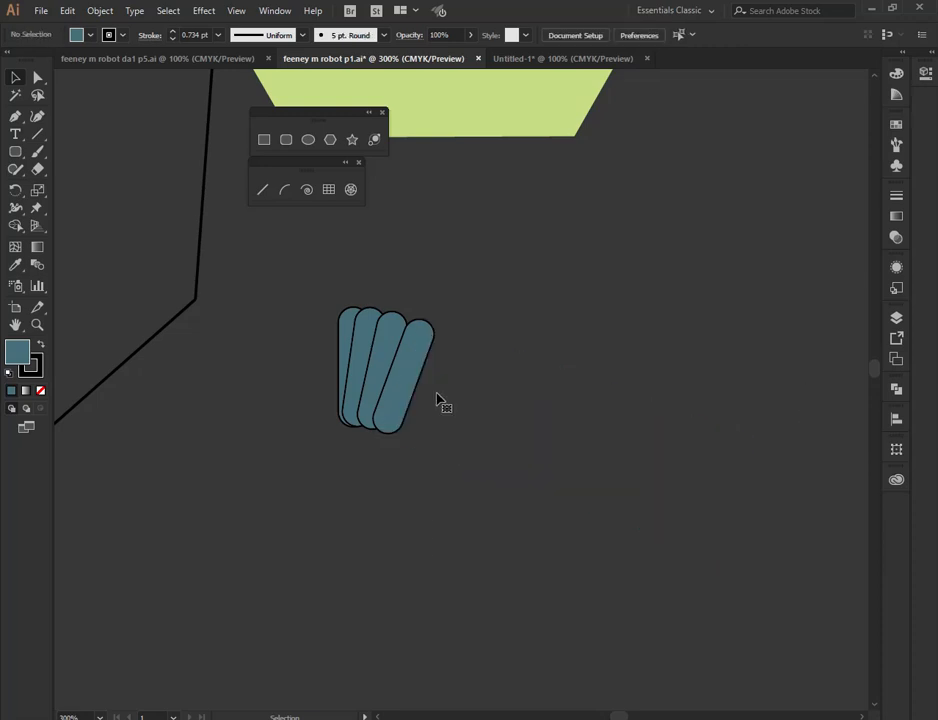
{"action": "left_click_drag", "start_coordinate": [293, 290], "coordinate": [354, 320]}
{"action": "left_click_drag", "start_coordinate": [402, 360], "coordinate": [392, 362]}
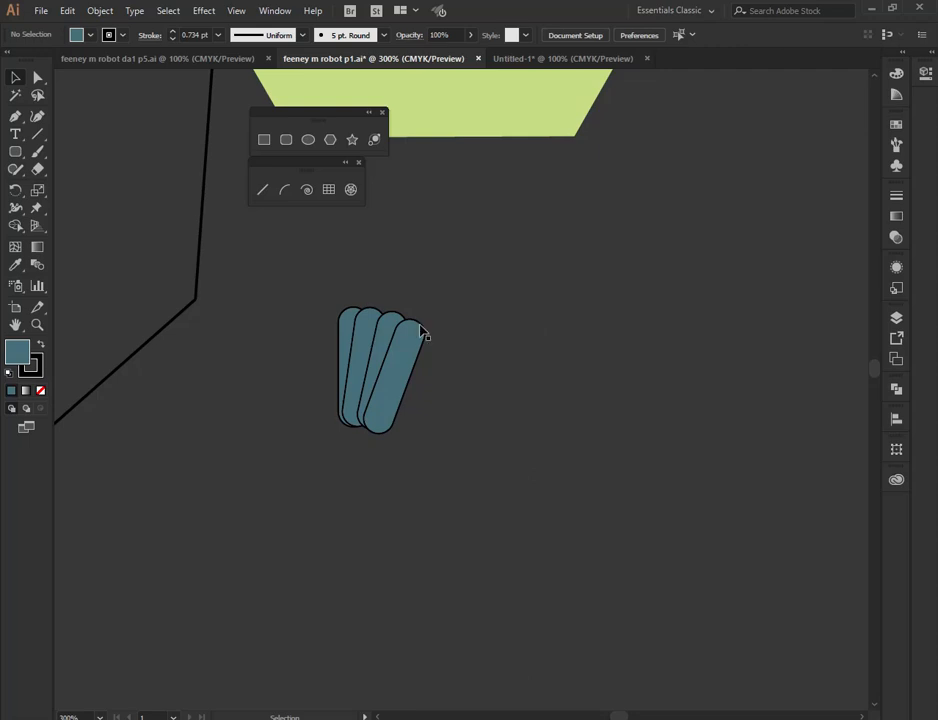
- Examine the robot's raised arm and the finger joints of its hand up close
{"action": "scroll", "coordinate": [469, 500], "scroll_direction": "down", "scroll_amount": 10}
{"action": "scroll", "coordinate": [482, 492], "scroll_direction": "down", "scroll_amount": 10}
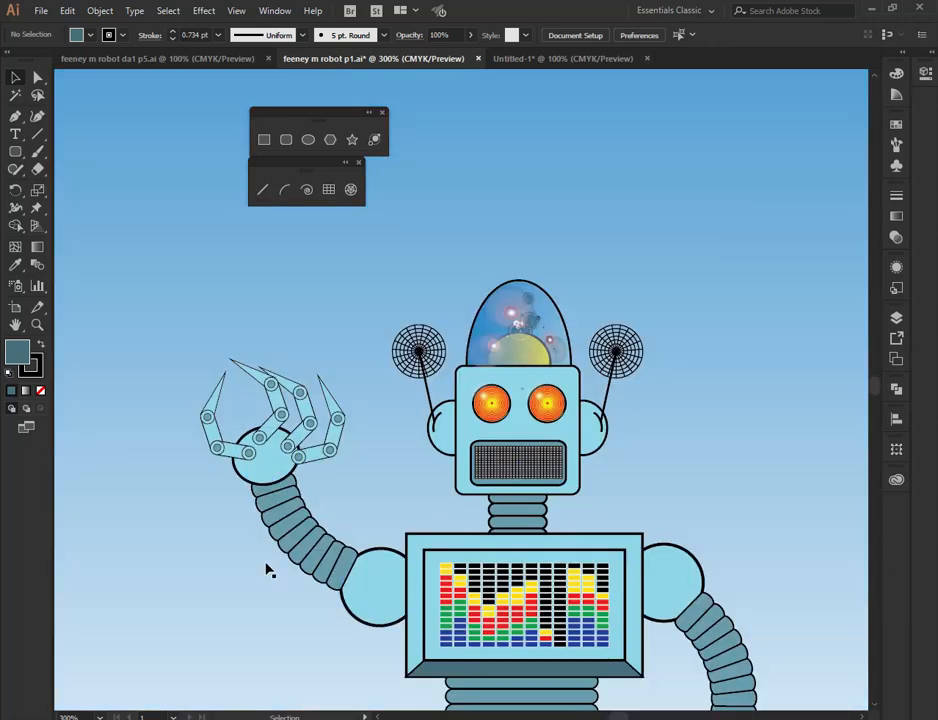
{"action": "scroll", "coordinate": [387, 502], "scroll_direction": "down", "scroll_amount": 3}
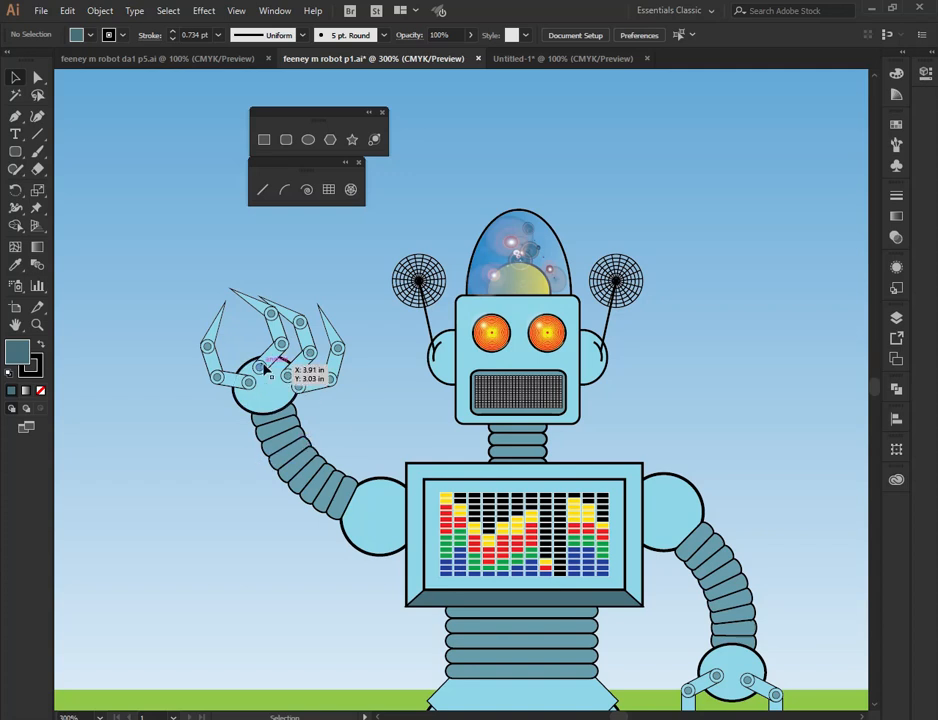
{"action": "key", "text": "ctrl+plus"}
{"action": "key", "text": "ctrl+plus"}
{"action": "key", "text": "ctrl+plus"}
{"action": "key", "text": "ctrl+plus"}
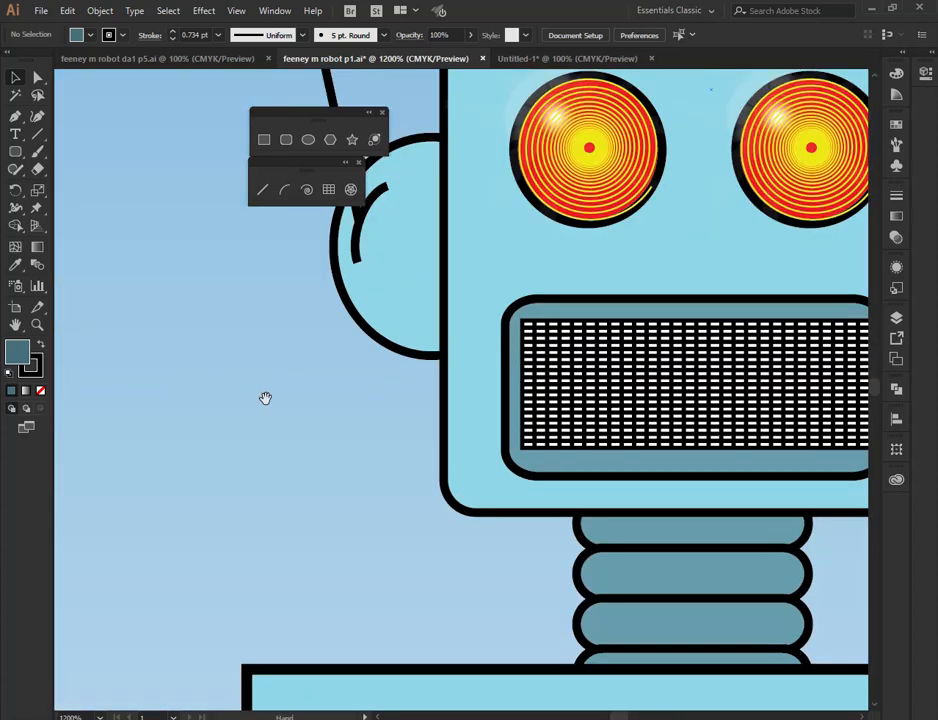
{"action": "left_click_drag", "start_coordinate": [266, 398], "coordinate": [705, 597]}
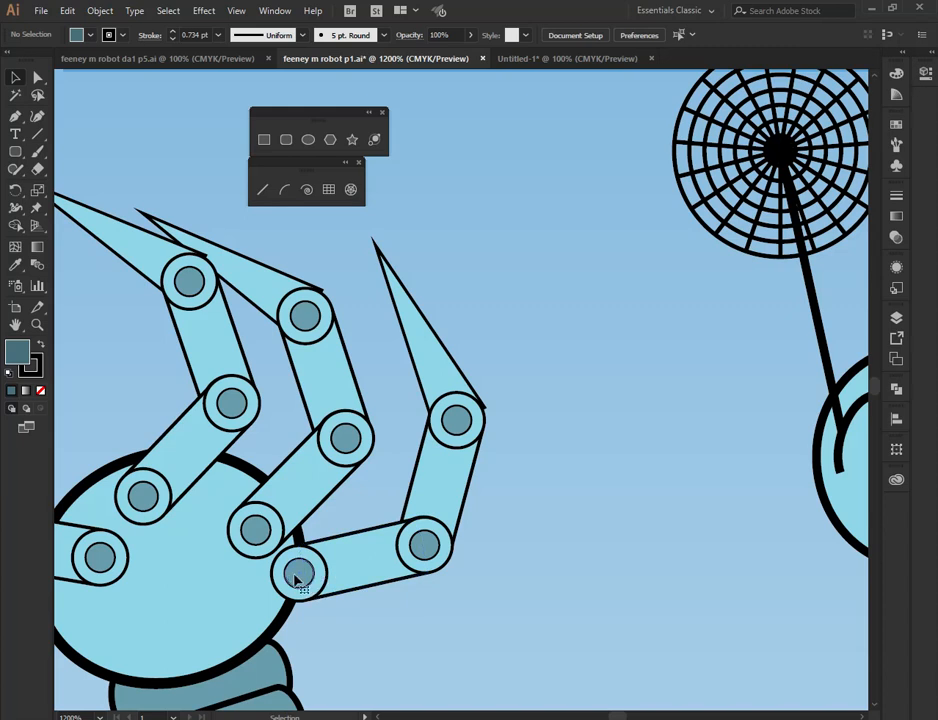
{"action": "left_click", "coordinate": [270, 580]}
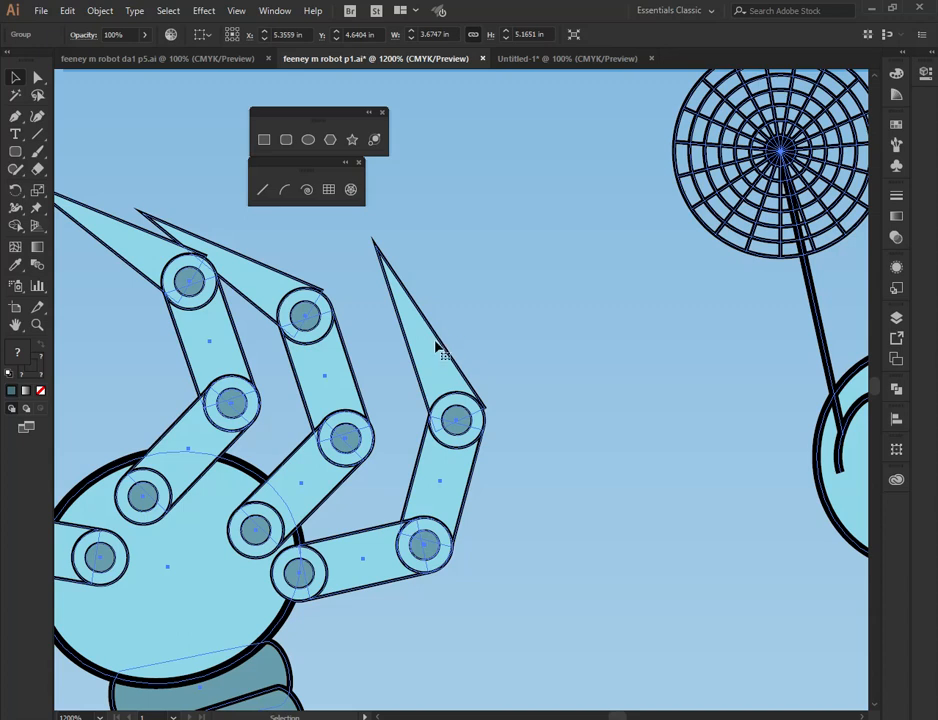
- Draw a large five-pointed teal star on the empty pasteboard beside the artboard
{"action": "key", "text": "space"}
{"action": "left_click_drag", "start_coordinate": [475, 345], "coordinate": [930, 305]}
{"action": "left_click_drag", "start_coordinate": [373, 335], "coordinate": [900, 335]}
{"action": "left_click_drag", "start_coordinate": [337, 339], "coordinate": [900, 342]}
{"action": "left_click_drag", "start_coordinate": [256, 341], "coordinate": [920, 350]}
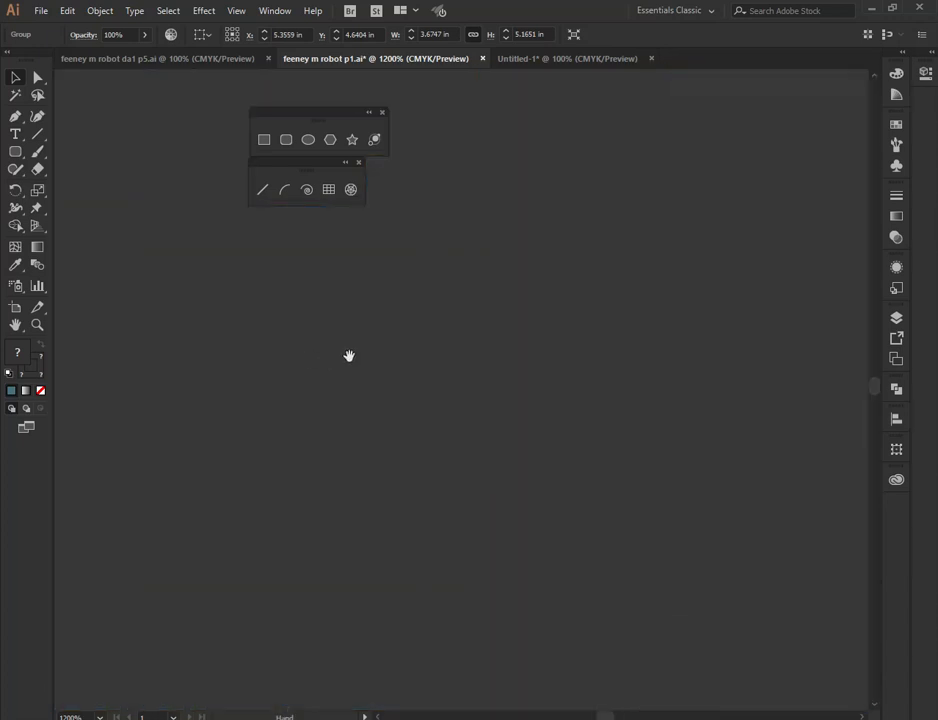
{"action": "left_click", "coordinate": [351, 145]}
{"action": "left_click_drag", "start_coordinate": [453, 312], "coordinate": [547, 447]}
- Draw a polygon to the left of the star and reduce its sides to three to make a triangle
{"action": "left_click", "coordinate": [330, 141]}
{"action": "left_click_drag", "start_coordinate": [225, 368], "coordinate": [287, 463]}
{"action": "key", "text": "Down"}
{"action": "key", "text": "Down"}
{"action": "key", "text": "Down"}
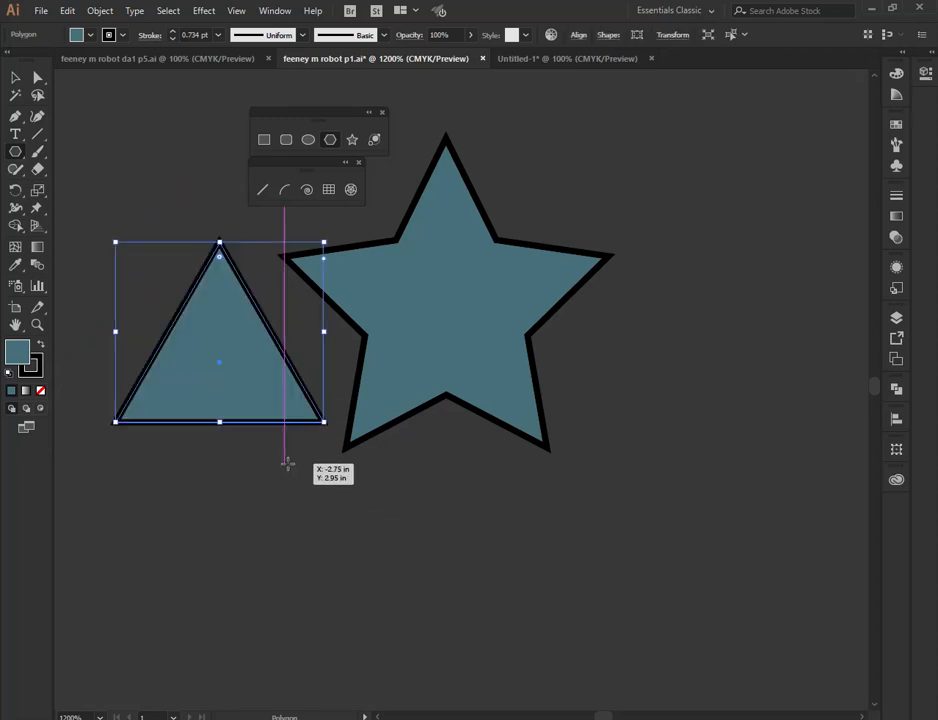
- Draw a large starburst with 16 long, narrow points overlapping the right side of the five-pointed star
{"action": "left_click", "coordinate": [351, 140]}
{"action": "left_click_drag", "start_coordinate": [620, 356], "coordinate": [742, 648]}
{"action": "key", "text": "Up"}
{"action": "key", "text": "Up"}
{"action": "key", "text": "Up"}
{"action": "key", "text": "Up"}
{"action": "key", "text": "Up"}
{"action": "key", "text": "Down"}
{"action": "key", "text": "Down"}
{"action": "key", "text": "Down"}
{"action": "key", "text": "Down"}
{"action": "key", "text": "Down"}
{"action": "key", "text": "Down"}
{"action": "key", "text": "Down"}
{"action": "key", "text": "Up"}
{"action": "key", "text": "Up"}
{"action": "key", "text": "Up"}
{"action": "key", "text": "Up"}
{"action": "key", "text": "Up"}
{"action": "key", "text": "Up"}
{"action": "key", "text": "Up"}
{"action": "key", "text": "Up"}
{"action": "key", "text": "Up"}
{"action": "key", "text": "Up"}
{"action": "key", "text": "Up"}
{"action": "key", "text": "Up"}
{"action": "key", "text": "Up"}
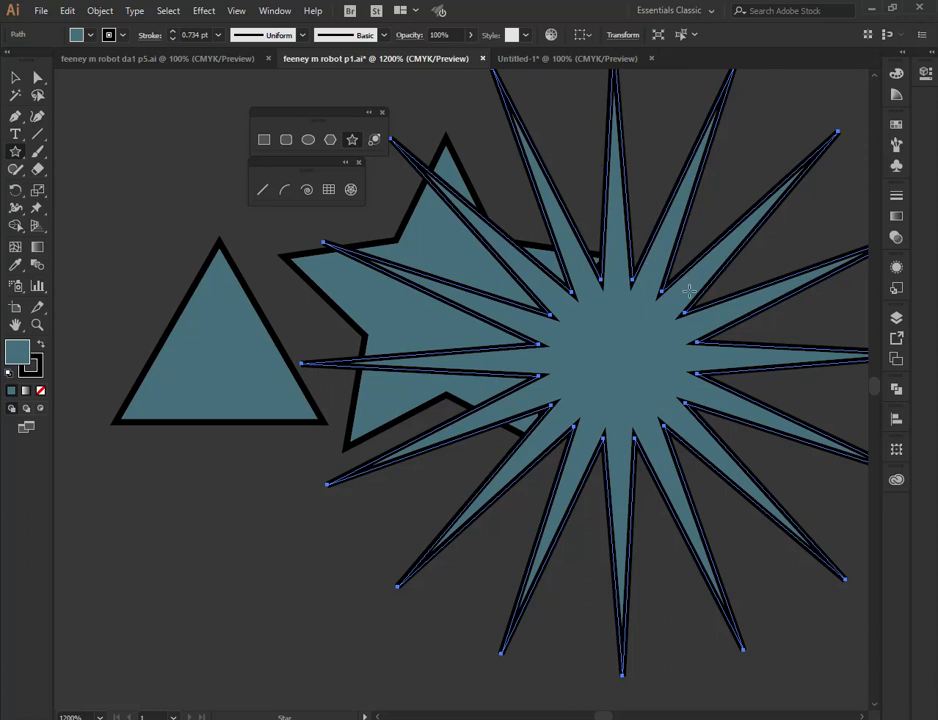
- Deselect the starburst and switch to the Robot Project Geometric Shapes handout in Google Docs
{"action": "key", "text": "v"}
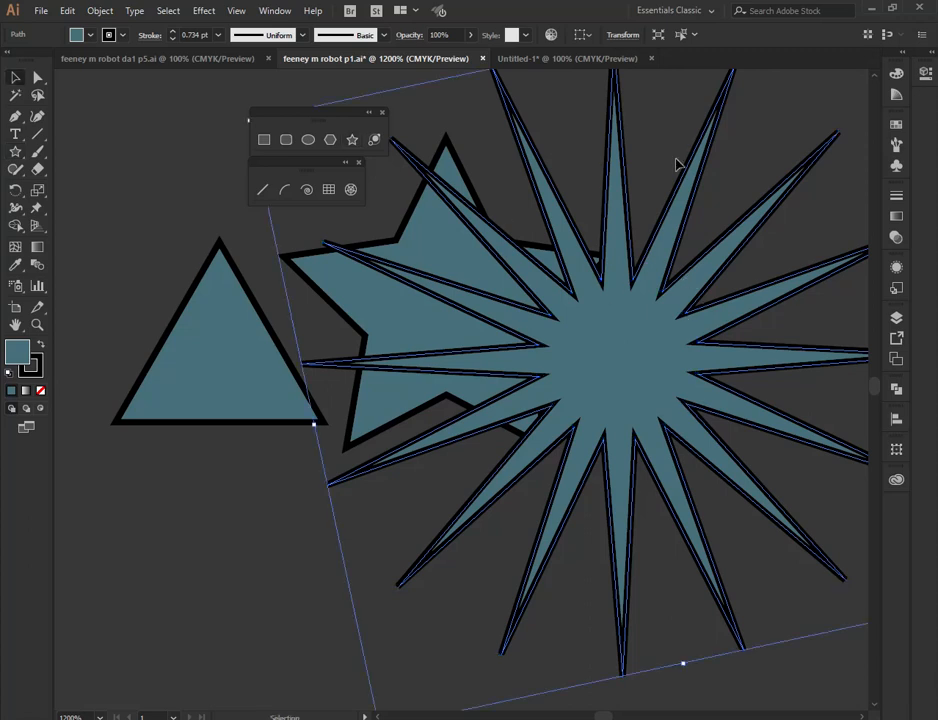
{"action": "left_click", "coordinate": [768, 148]}
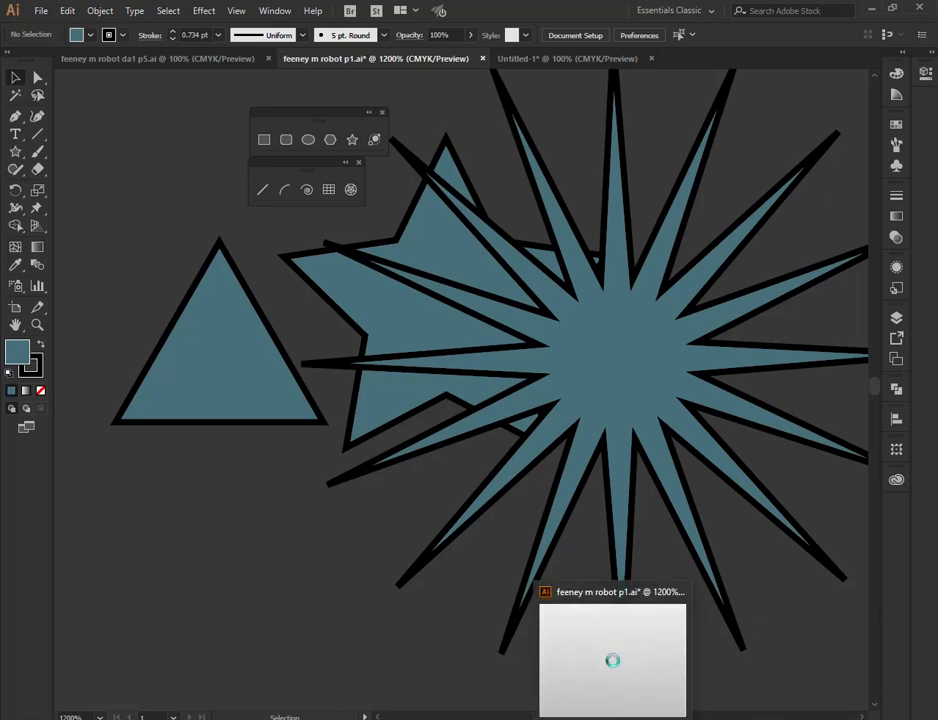
{"action": "mouse_move", "coordinate": [336, 715]}
{"action": "left_click", "coordinate": [338, 660]}
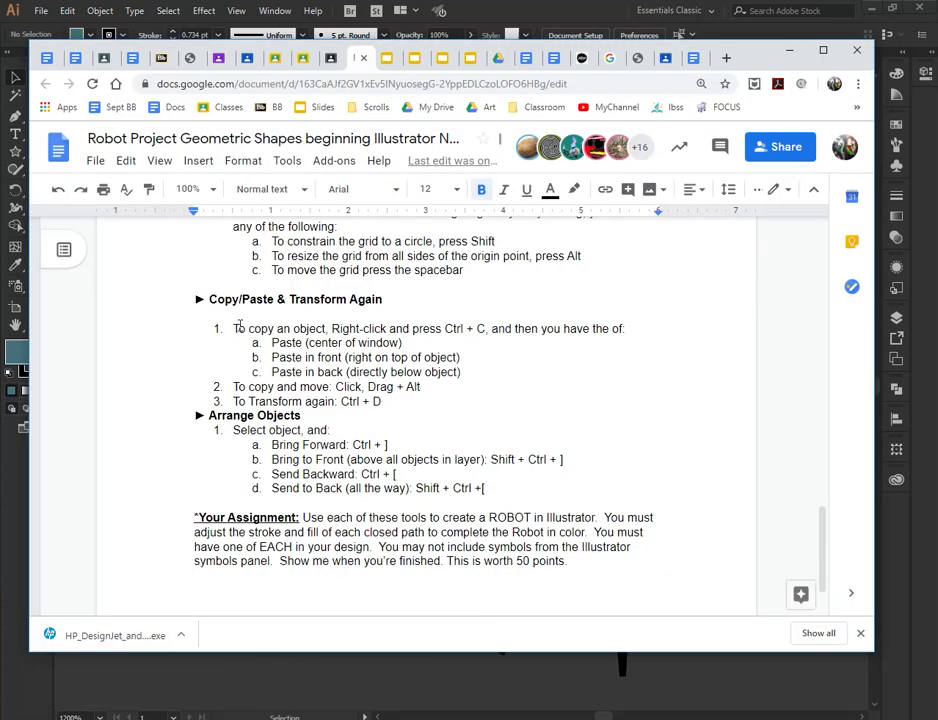
- Review the Arrange Objects section of the handout, highlight the Bring Forward shortcut, and switch back to Illustrator
{"action": "scroll", "coordinate": [239, 325], "scroll_direction": "down", "scroll_amount": 2}
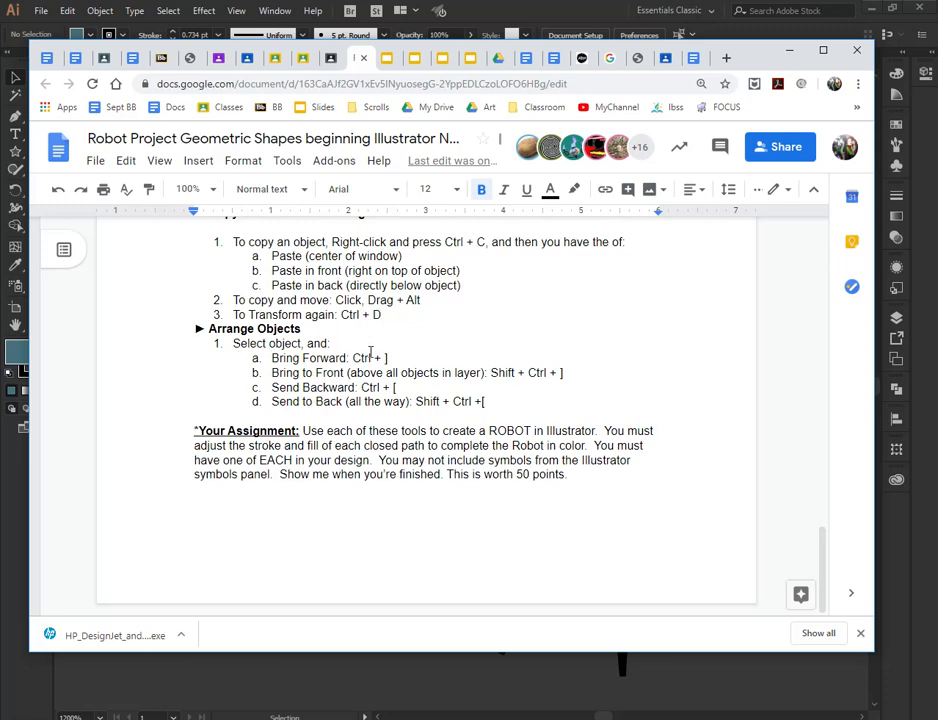
{"action": "left_click_drag", "start_coordinate": [392, 358], "coordinate": [354, 358]}
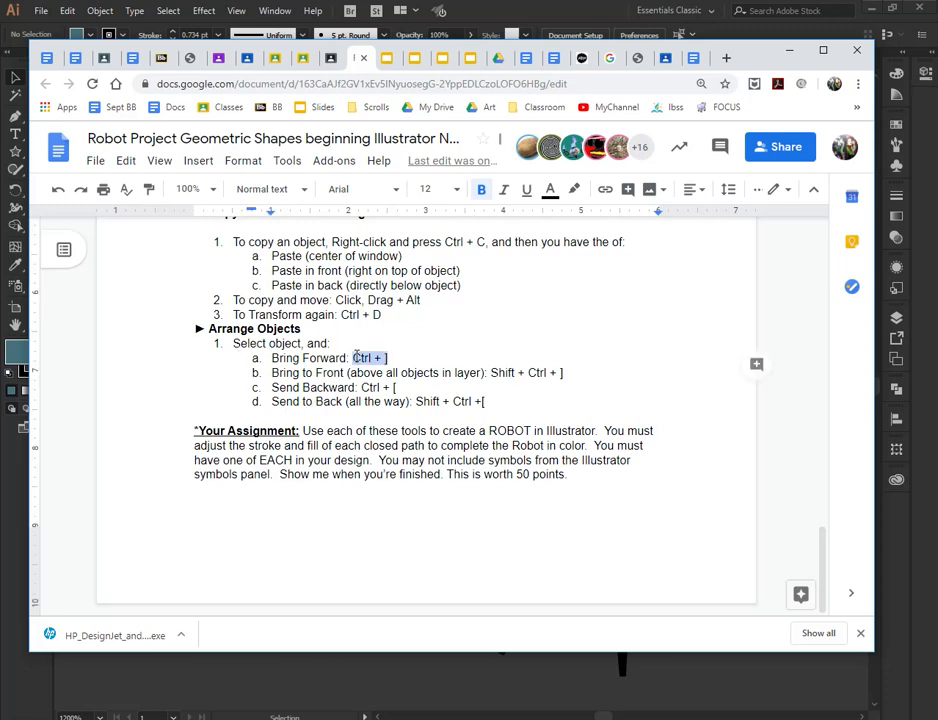
{"action": "left_click", "coordinate": [543, 680]}
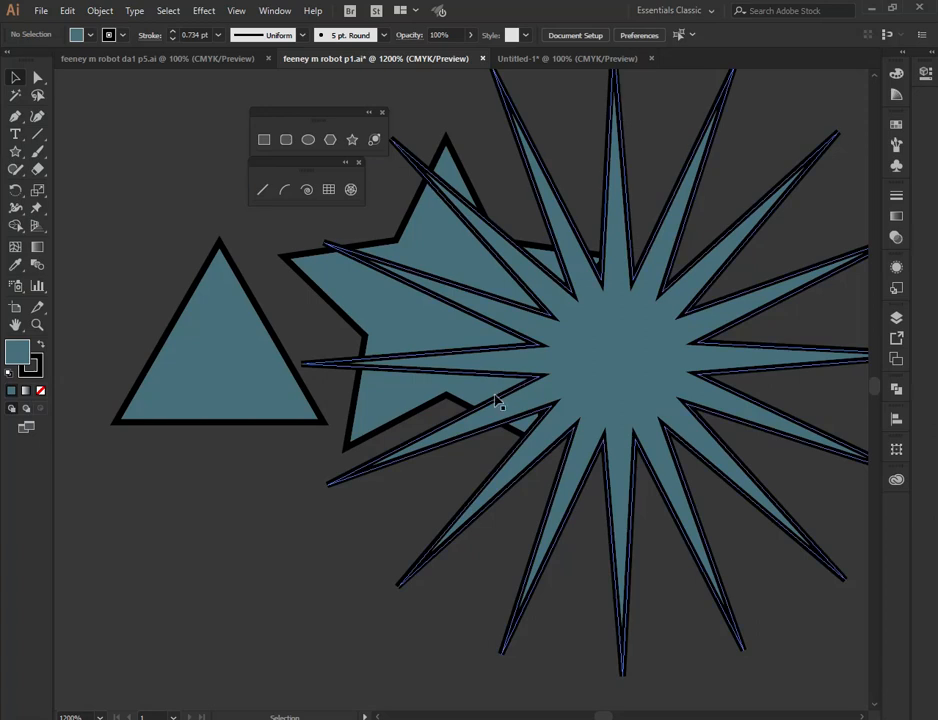
- Send the teal starburst backward so it sits behind the five-pointed star
{"action": "left_click", "coordinate": [598, 338]}
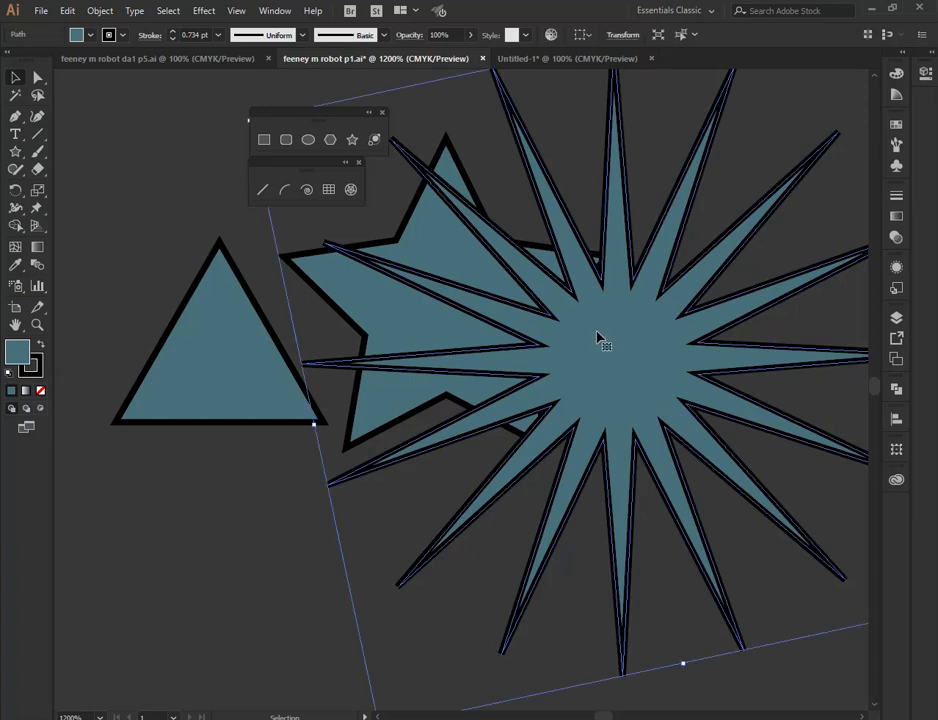
{"action": "key", "text": "a"}
{"action": "key", "text": "ctrl+["}
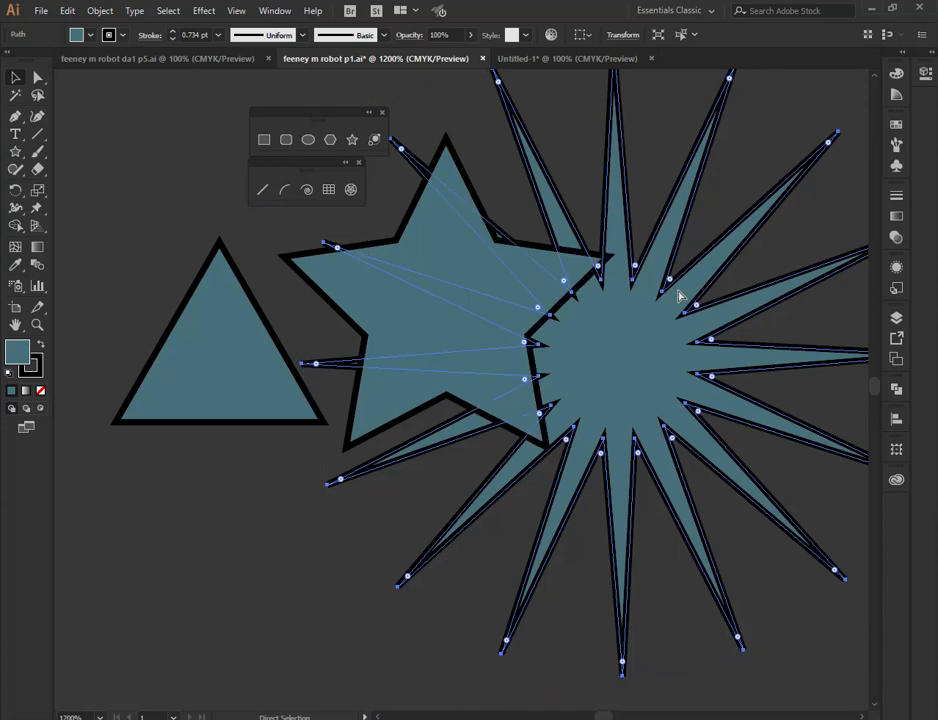
- Fill the five-pointed star with yellow and move it down and slightly right, over the lower-left part of the starburst
{"action": "key", "text": "v"}
{"action": "left_click", "coordinate": [503, 297]}
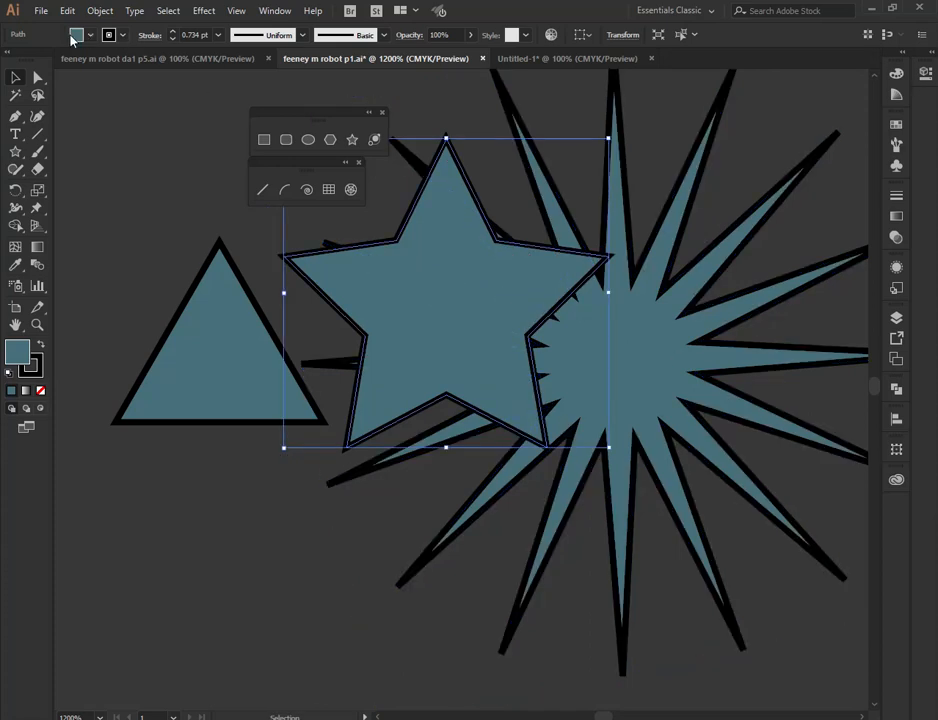
{"action": "left_click", "coordinate": [72, 35]}
{"action": "left_click", "coordinate": [61, 60]}
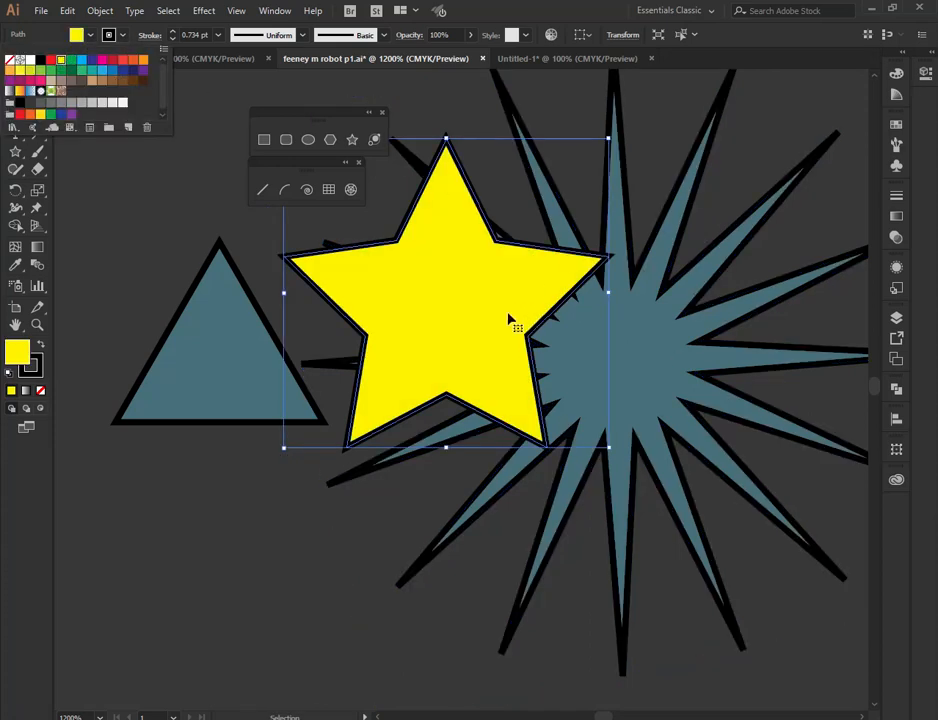
{"action": "left_click_drag", "start_coordinate": [484, 308], "coordinate": [512, 422]}
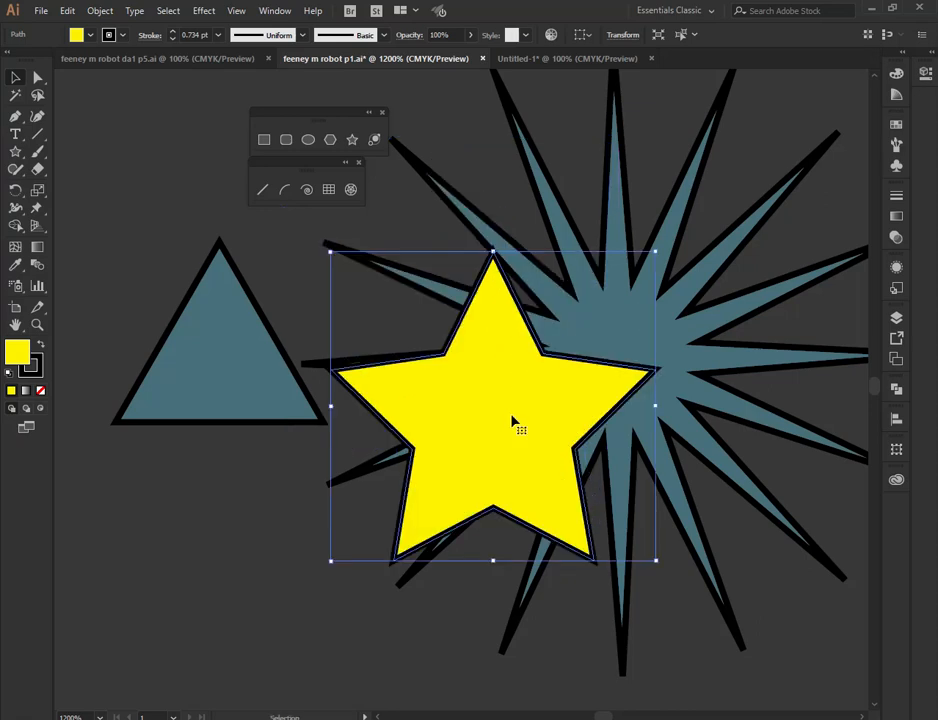
- Alternate the yellow star between behind and in front of the starburst with Send Backward and Bring Forward, ending with it in front
{"action": "right_click", "coordinate": [511, 405]}
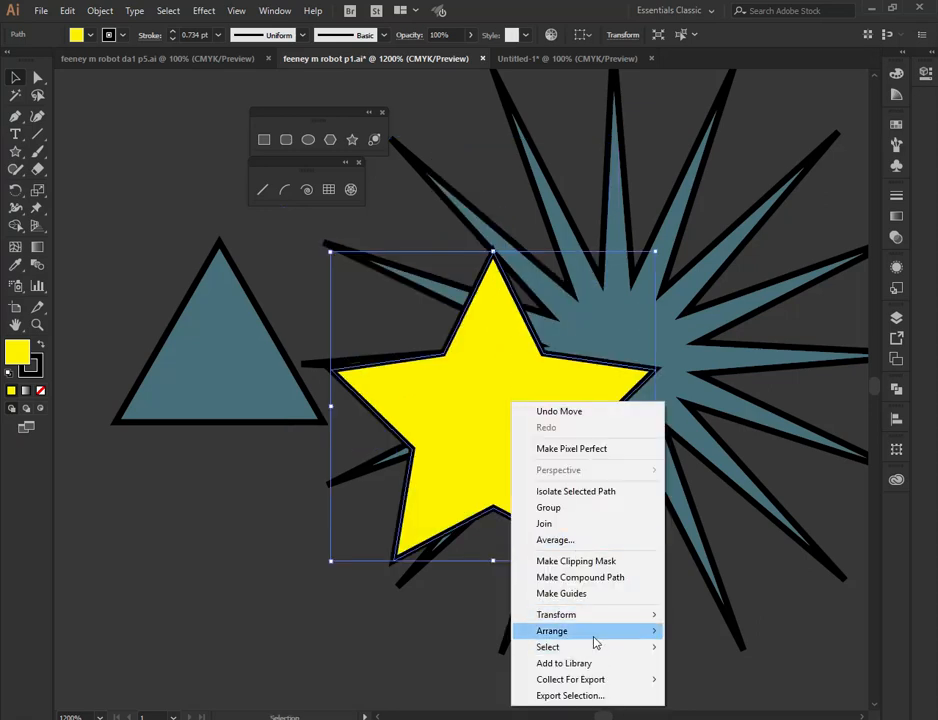
{"action": "mouse_move", "coordinate": [596, 632]}
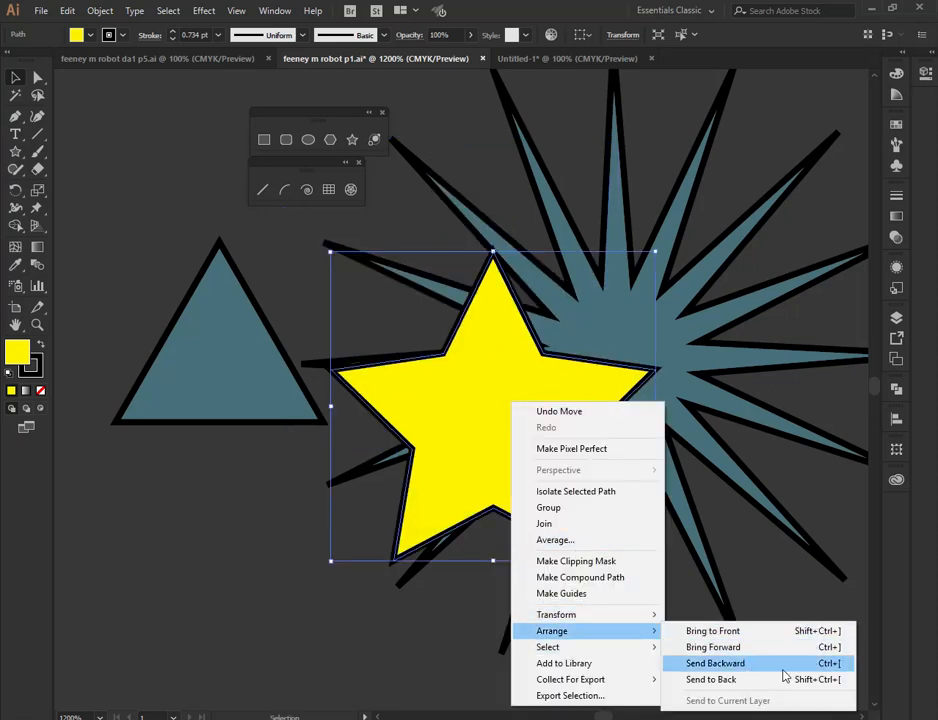
{"action": "left_click", "coordinate": [829, 664]}
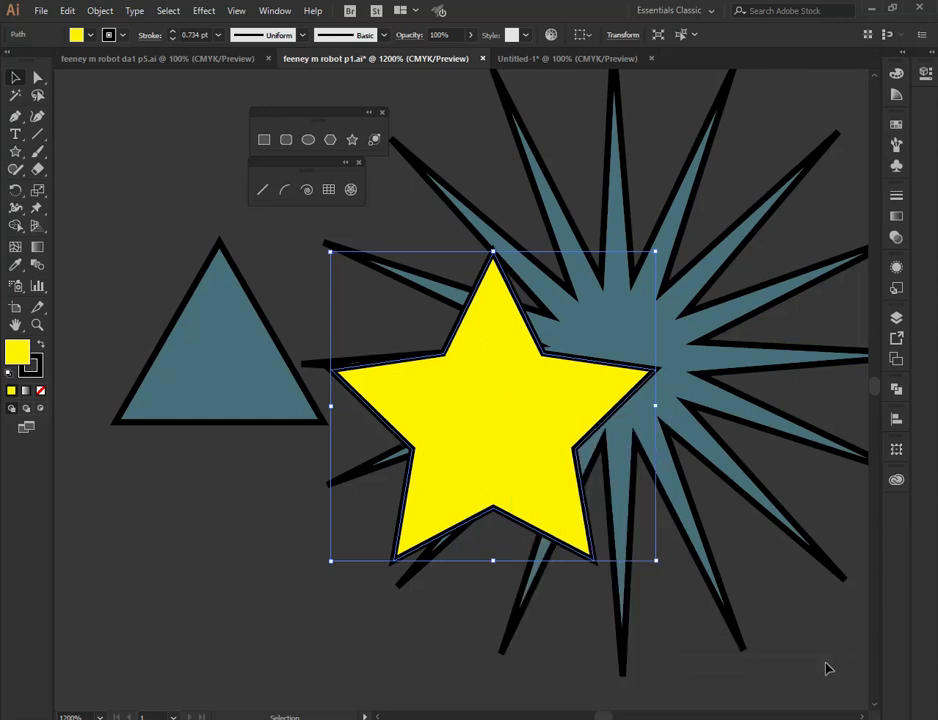
{"action": "key", "text": "a"}
{"action": "key", "text": "ctrl+bracketleft"}
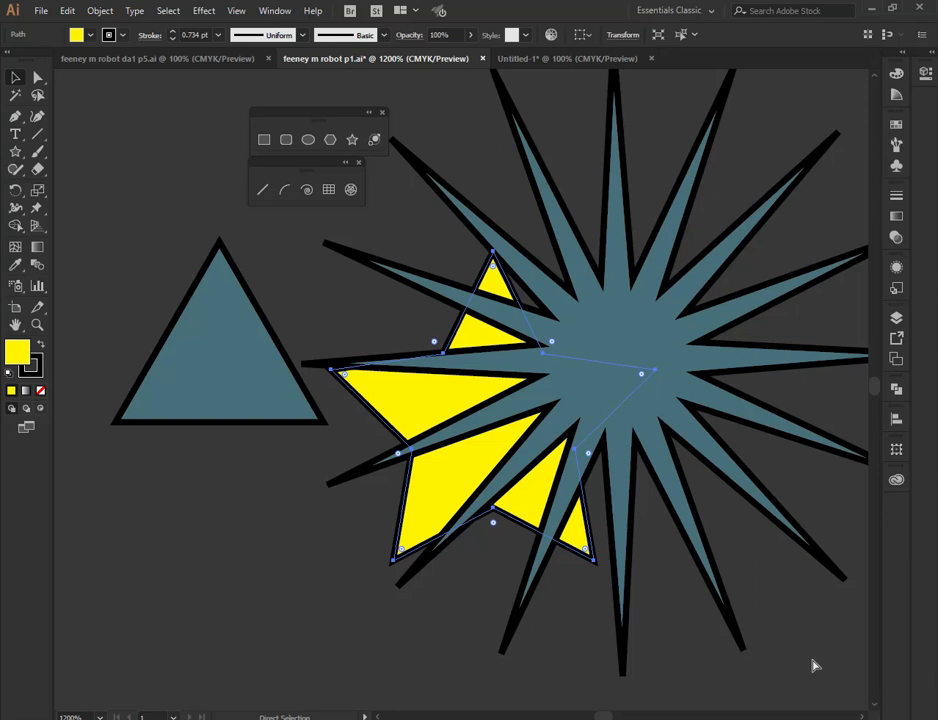
{"action": "key", "text": "ctrl+bracketright"}
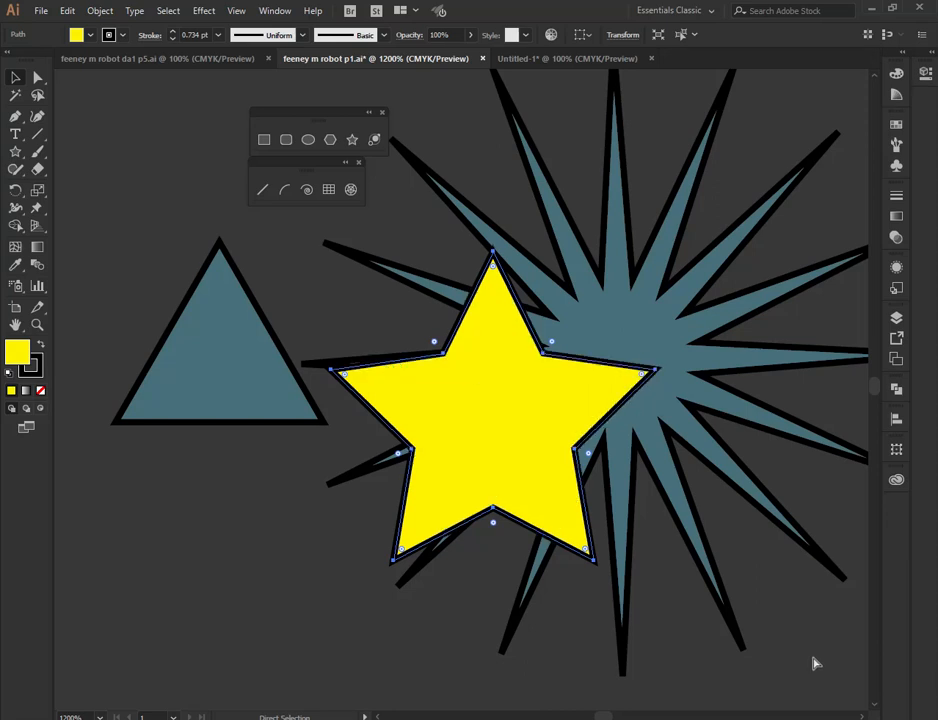
{"action": "key", "text": "ctrl+bracketleft"}
{"action": "key", "text": "ctrl+bracketright"}
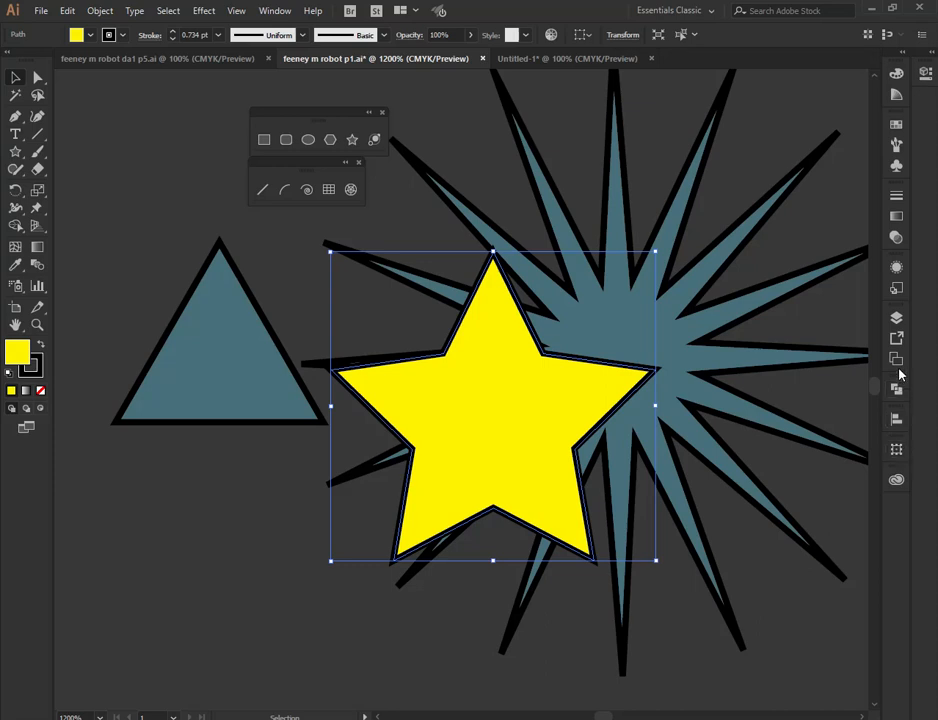
- Expand Layer 1's object list, identify the yellow star by hiding and reshowing it, and select it from the list
{"action": "left_click", "coordinate": [897, 318]}
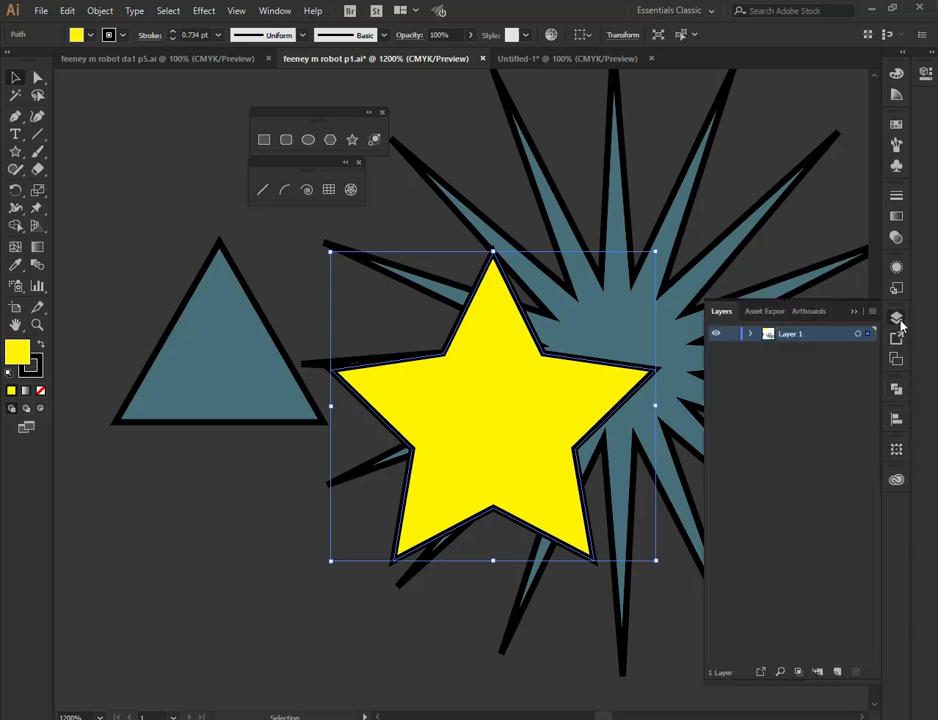
{"action": "left_click", "coordinate": [752, 336]}
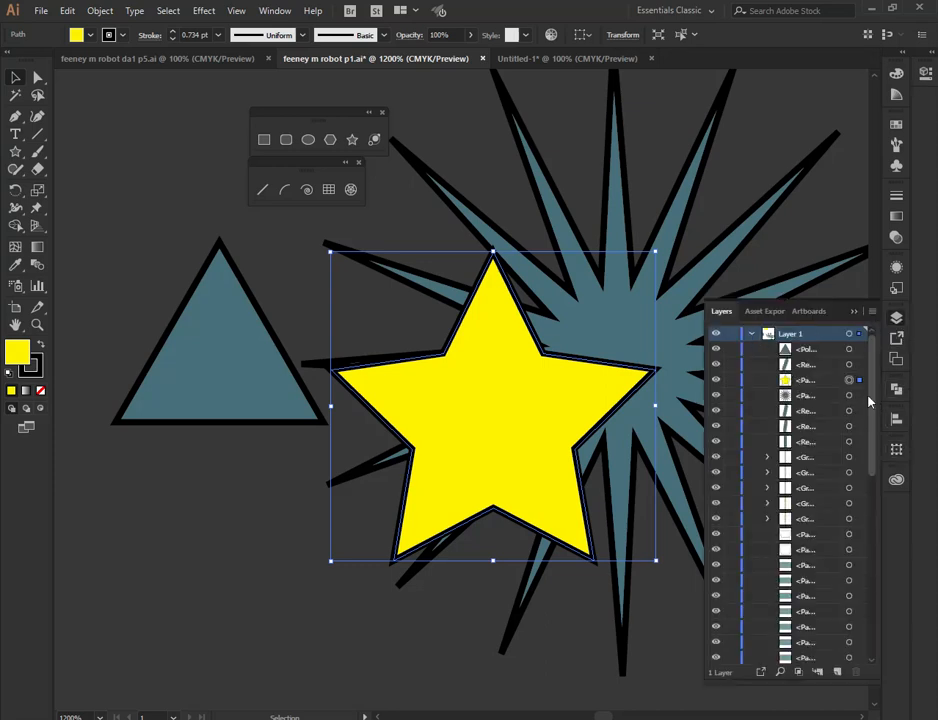
{"action": "left_click", "coordinate": [715, 380]}
{"action": "left_click", "coordinate": [715, 380]}
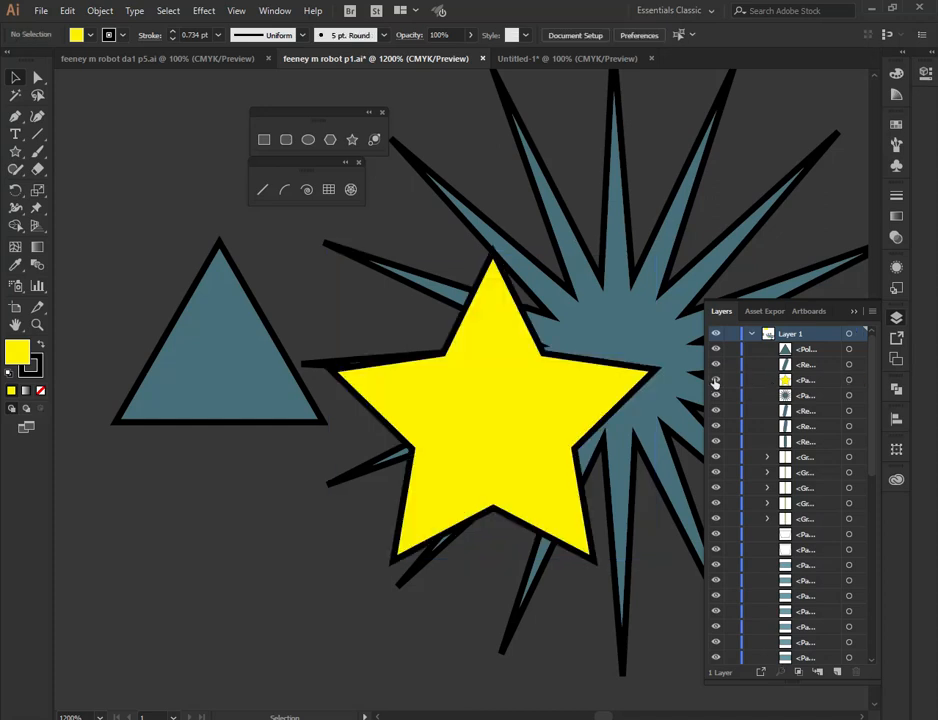
{"action": "left_click", "coordinate": [849, 382]}
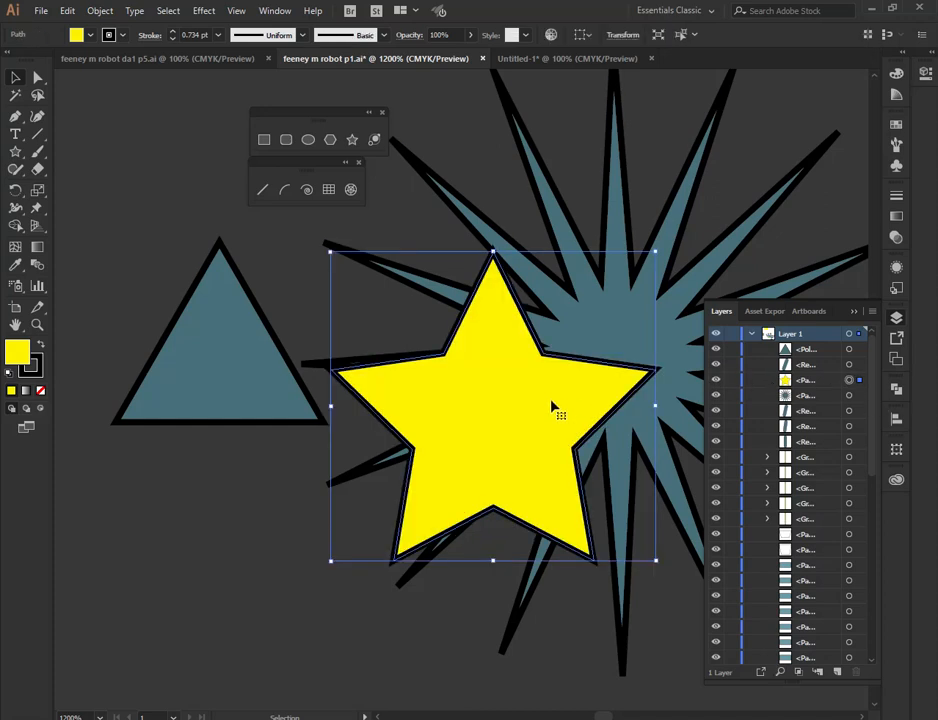
- Send the yellow star backward ten levels in Layer 1, below the starburst, the rectangles, the five groups and the first path beneath them
{"action": "key", "text": "a"}
{"action": "key", "text": "ctrl+bracketleft"}
{"action": "key", "text": "ctrl+bracketleft"}
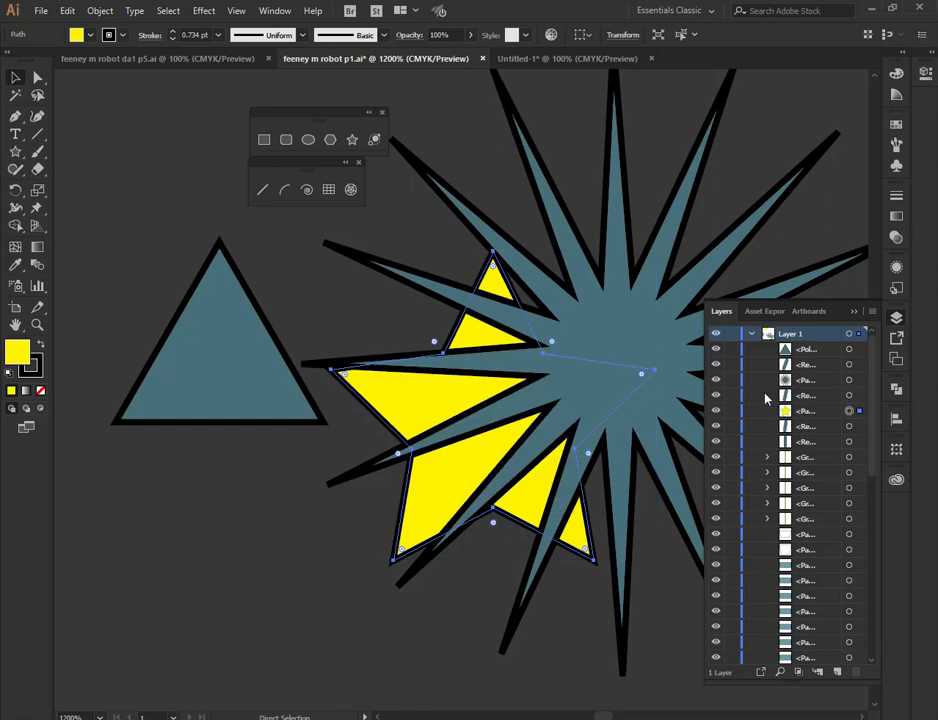
{"action": "key", "text": "ctrl+bracketleft"}
{"action": "key", "text": "ctrl+bracketleft"}
{"action": "key", "text": "ctrl+bracketleft"}
{"action": "key", "text": "ctrl+bracketleft"}
{"action": "key", "text": "ctrl+bracketleft"}
{"action": "key", "text": "ctrl+bracketleft"}
{"action": "key", "text": "ctrl+bracketleft"}
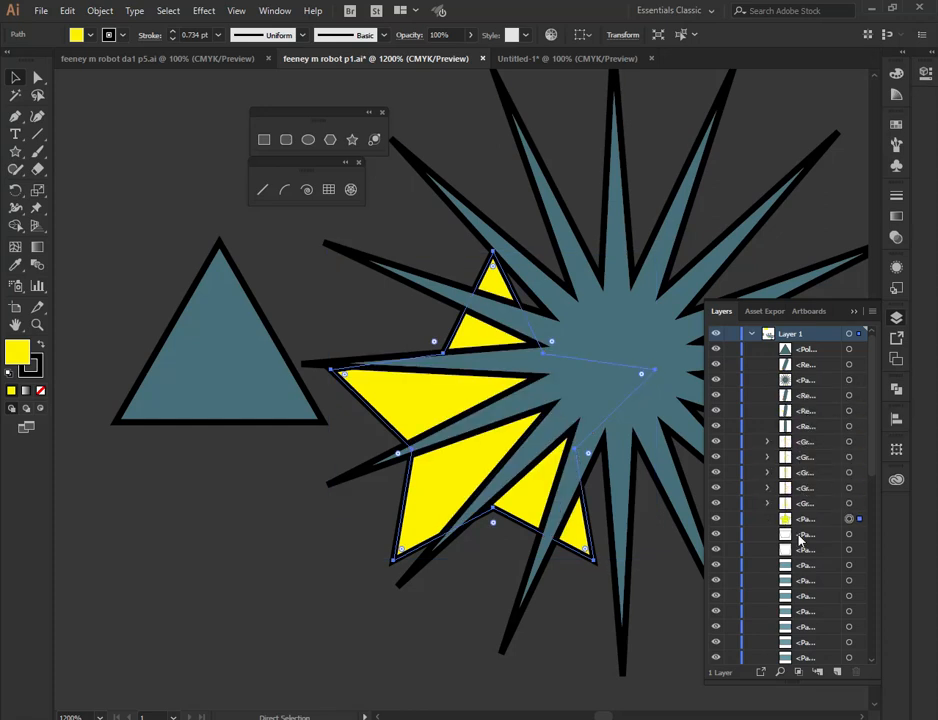
{"action": "key", "text": "ctrl+bracketleft"}
- Zoom out to 66.67% to examine the practice shapes around the artboard, briefly select a fanned arm rectangle, and clear the selection
{"action": "left_click_drag", "start_coordinate": [615, 272], "coordinate": [117, 691]}
{"action": "left_click_drag", "start_coordinate": [594, 237], "coordinate": [280, 654]}
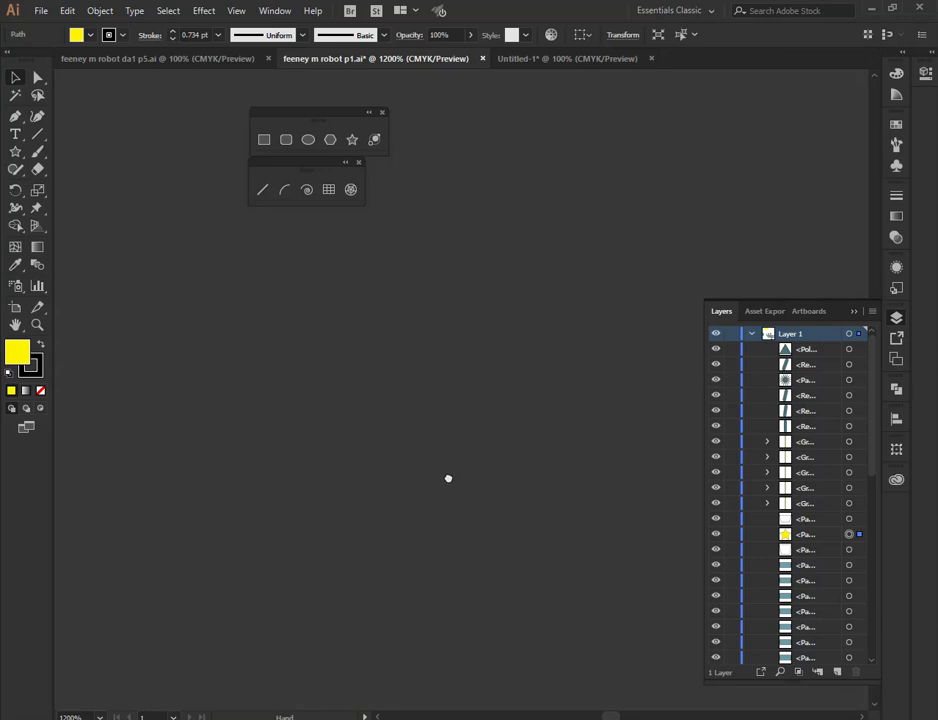
{"action": "mouse_move", "coordinate": [423, 454]}
{"action": "left_mouse_down"}
{"action": "mouse_move", "coordinate": [473, 370]}
{"action": "mouse_move", "coordinate": [251, 617]}
{"action": "mouse_move", "coordinate": [318, 347]}
{"action": "mouse_move", "coordinate": [256, 391]}
{"action": "left_mouse_up"}
{"action": "key", "text": "ctrl+minus"}
{"action": "key", "text": "ctrl+minus"}
{"action": "key", "text": "ctrl+minus"}
{"action": "key", "text": "ctrl+minus"}
{"action": "key", "text": "ctrl+minus"}
{"action": "key", "text": "ctrl+minus"}
{"action": "key", "text": "ctrl+minus"}
{"action": "key", "text": "ctrl+minus"}
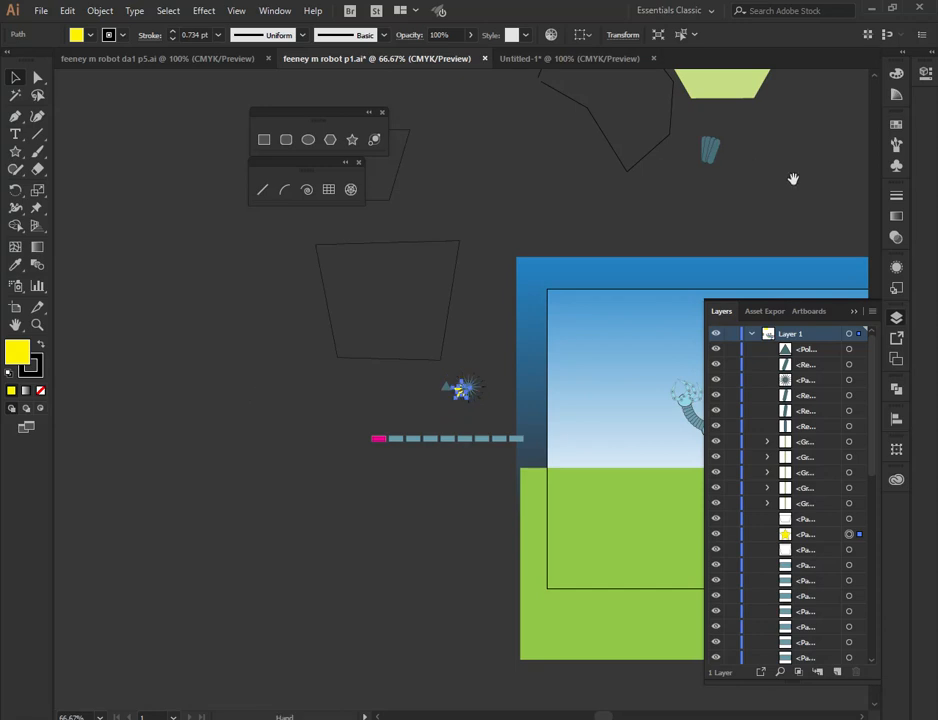
{"action": "left_click", "coordinate": [712, 153]}
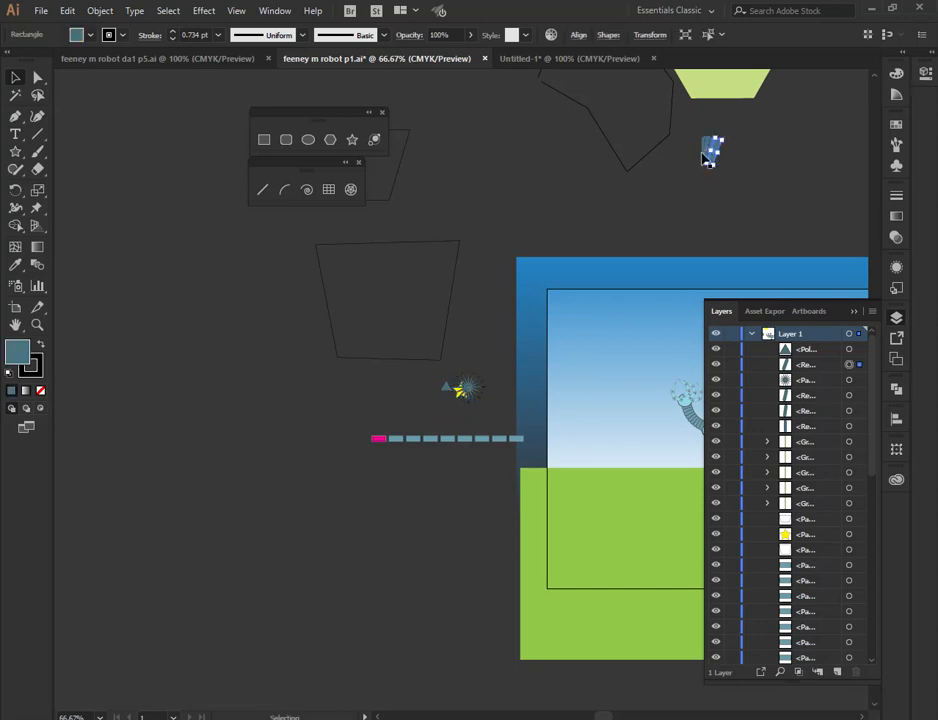
{"action": "left_click", "coordinate": [303, 416]}
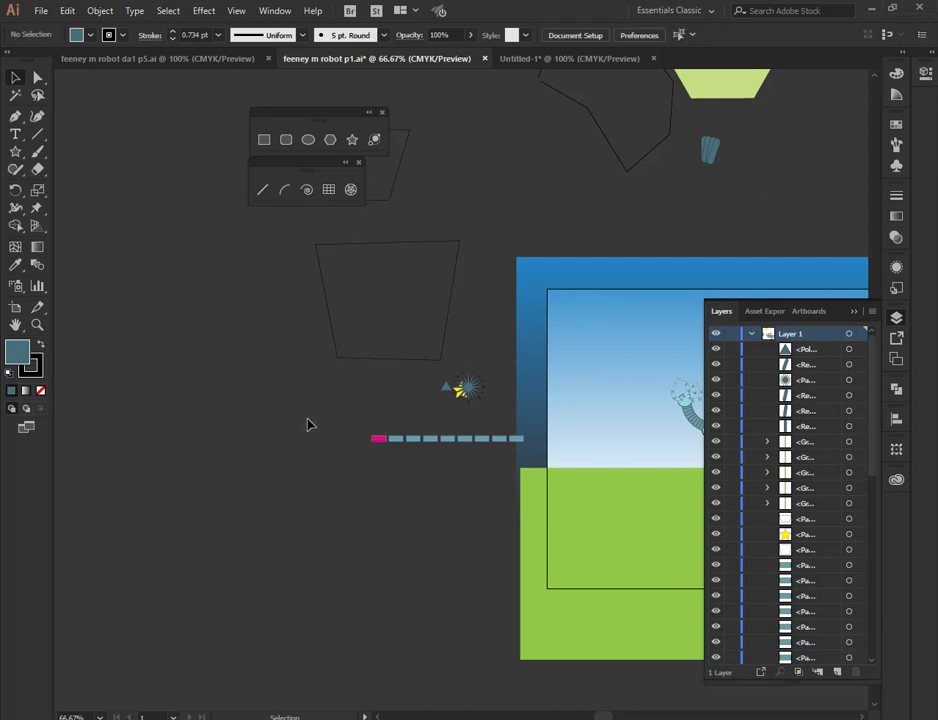